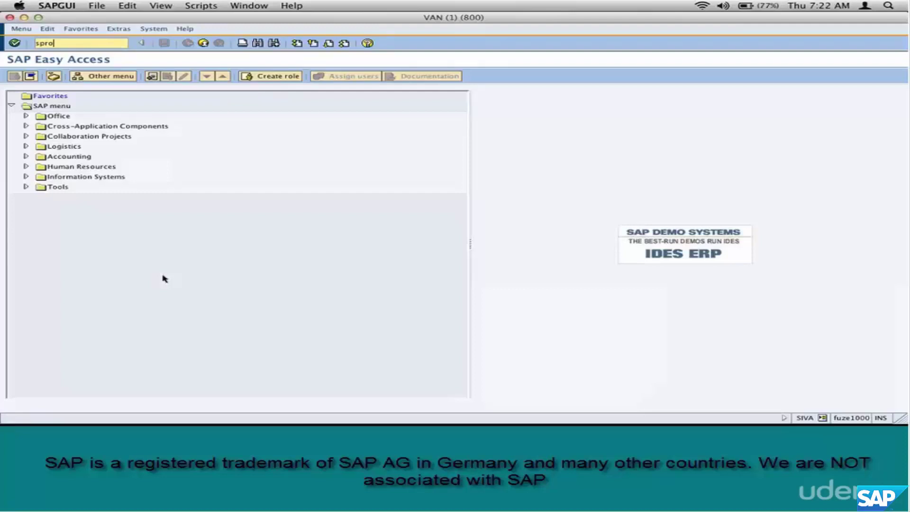
Open the SAP Reference IMG through transaction SPRO and expand Sales and Distribution, Basic Functions, Account Assignment/Costing down to Revenue Account Determination.
key(Return)
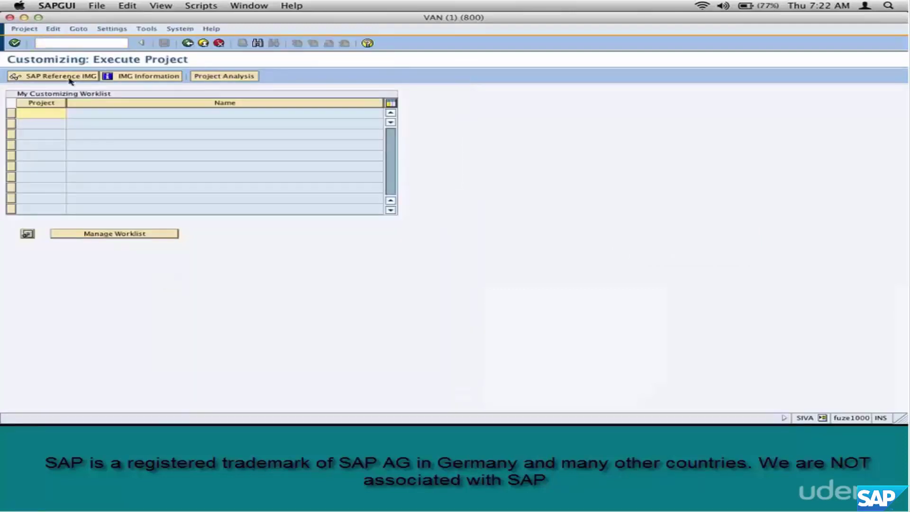
click(62, 76)
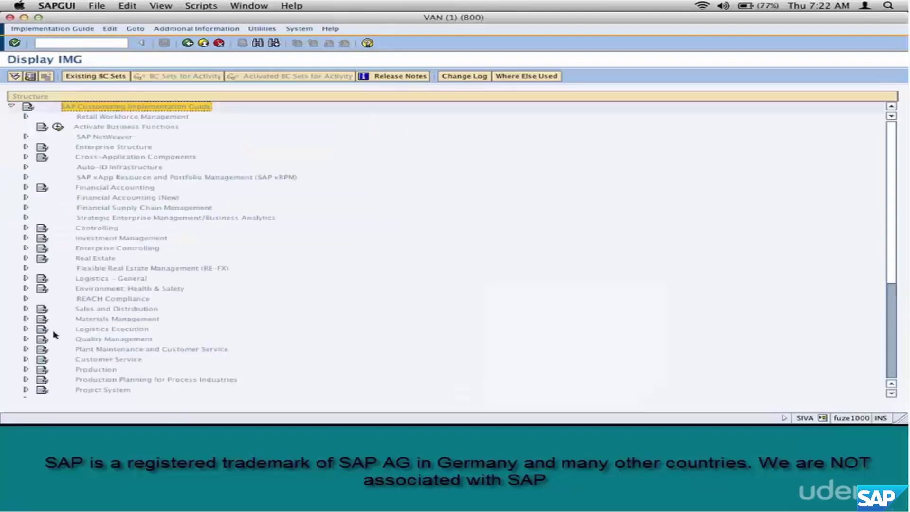
click(26, 308)
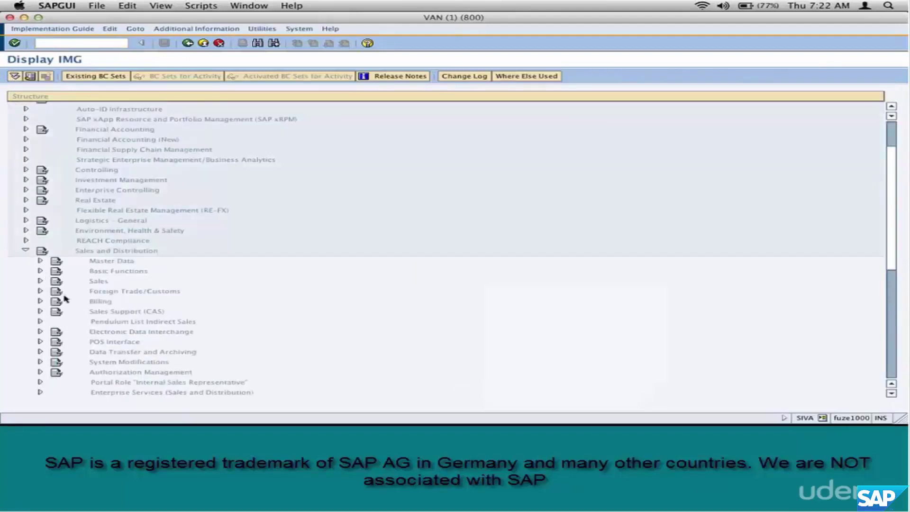
click(40, 270)
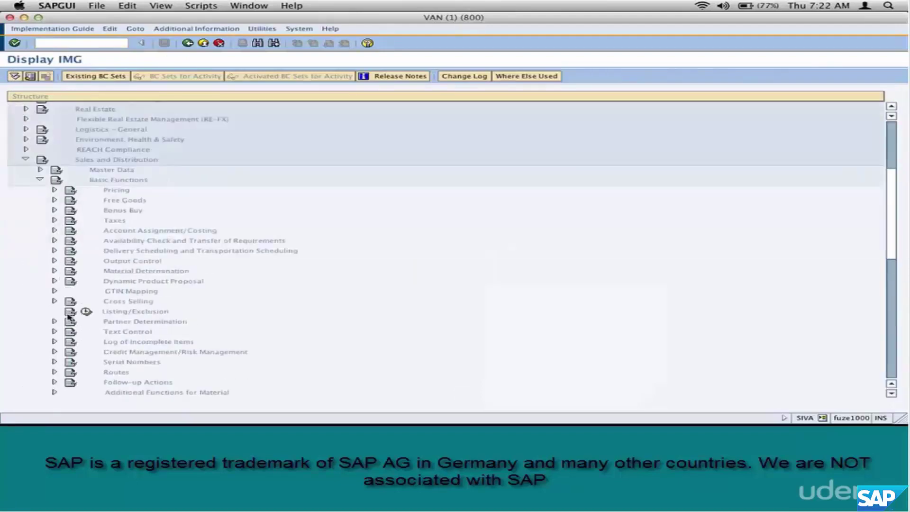
click(54, 230)
click(70, 240)
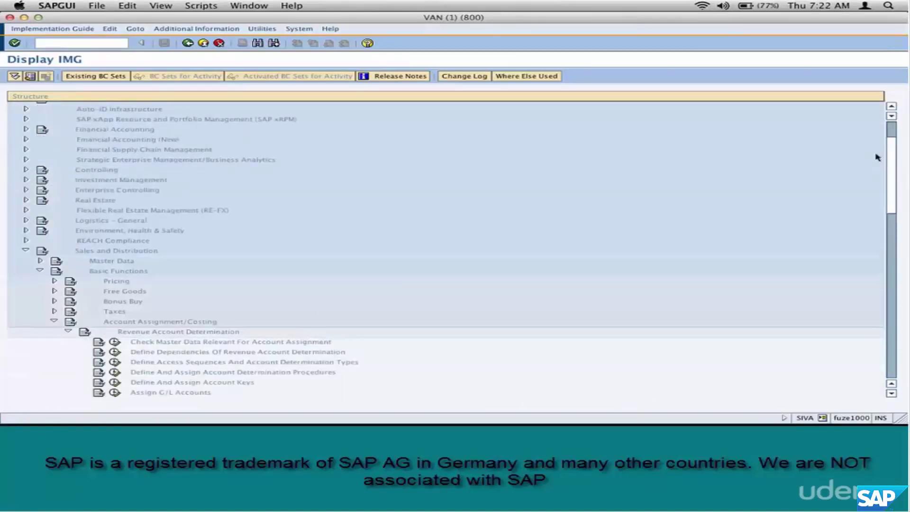
scroll(227, 256, down, 5)
click(185, 184)
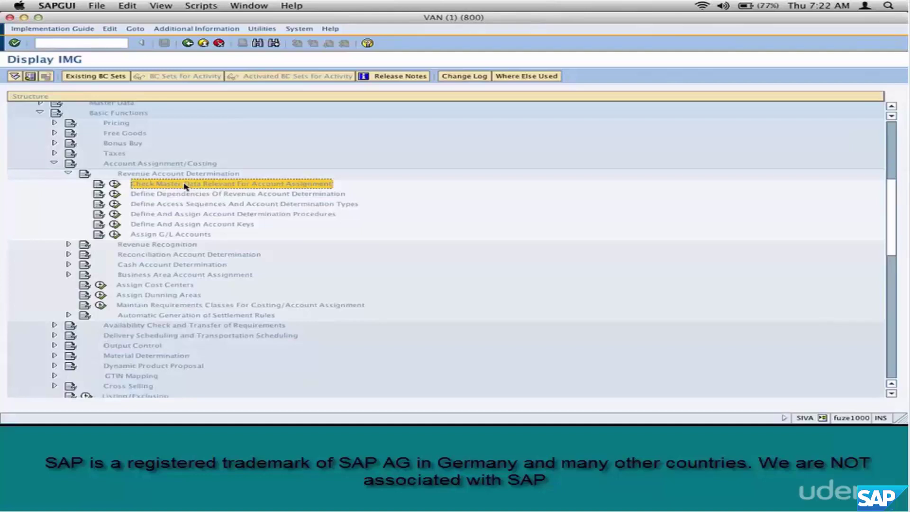
Open the field catalog of allowed fields for the revenue account determination tables and review its entries.
click(114, 194)
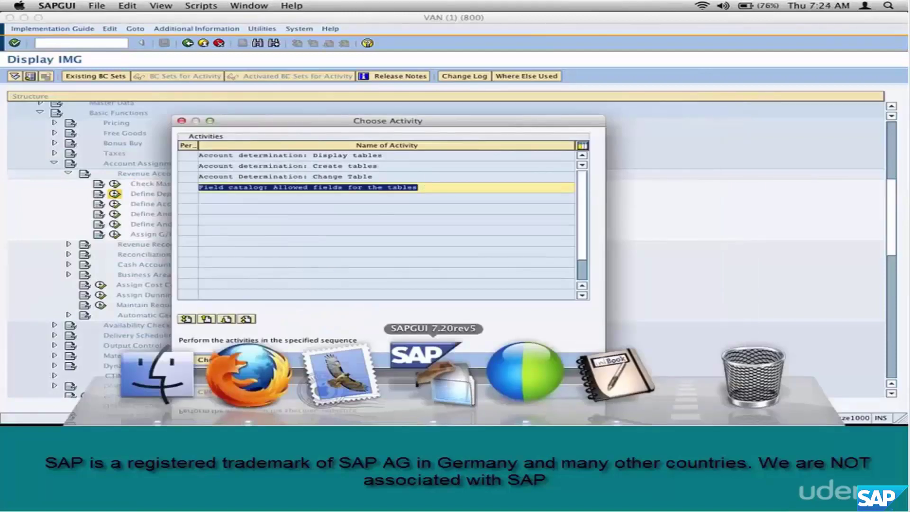
key(Return)
key(Return)
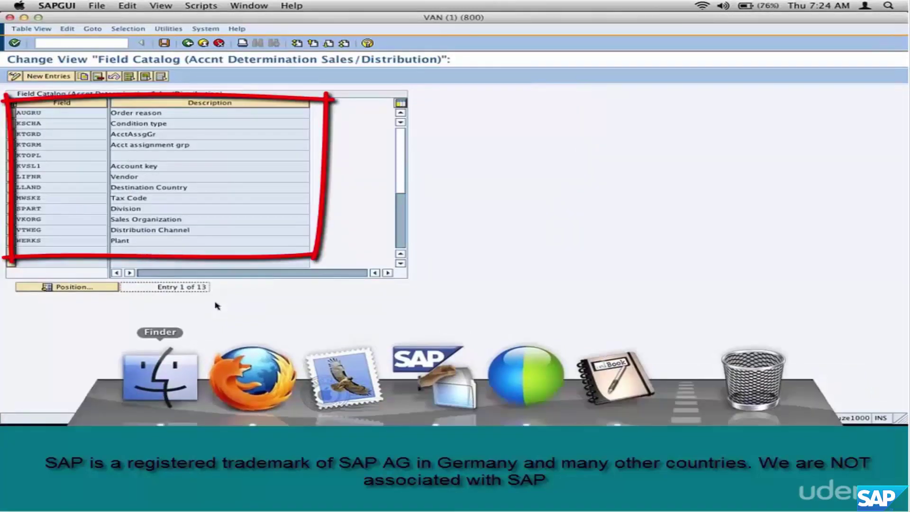
key(Return)
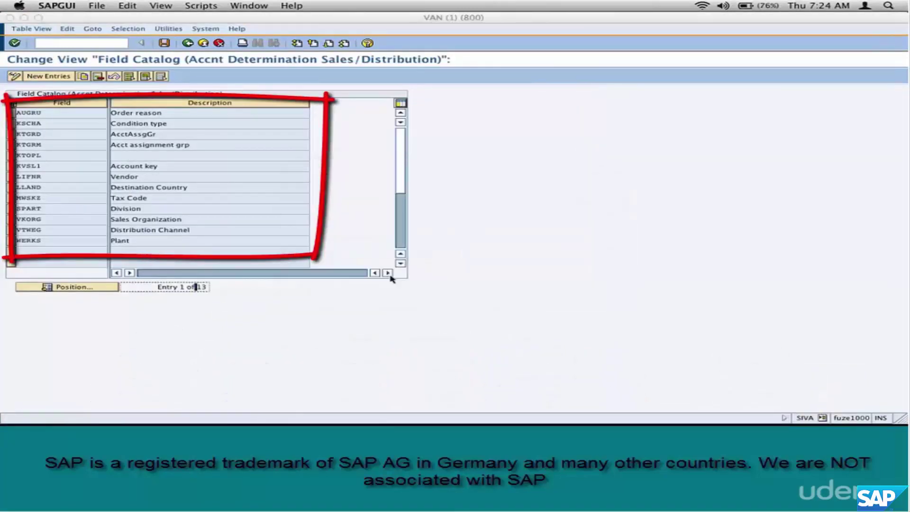
double_click(203, 286)
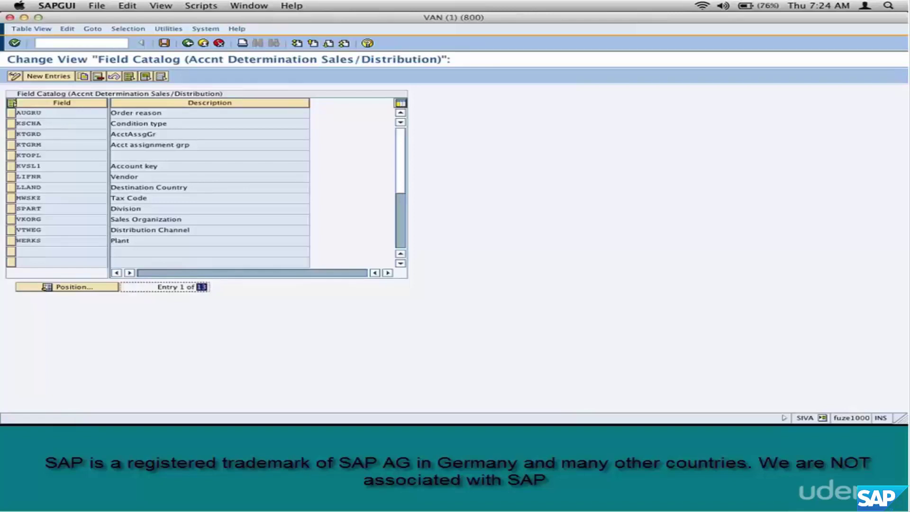
Switch to the inkBook notes and box the domestic and international account numbers under Laptops.
mouse_move(141, 187)
mouse_down()
mouse_move(254, 190)
mouse_move(244, 188)
mouse_up()
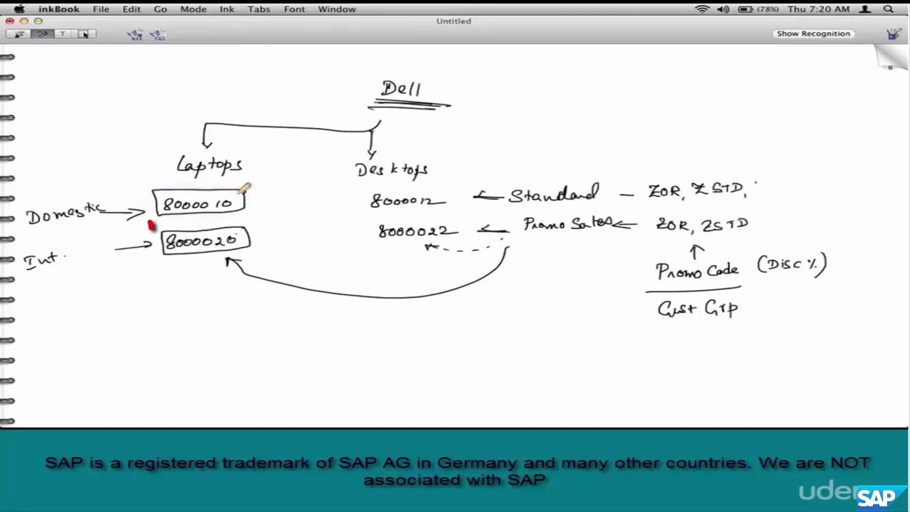
drag(150, 220, 261, 221)
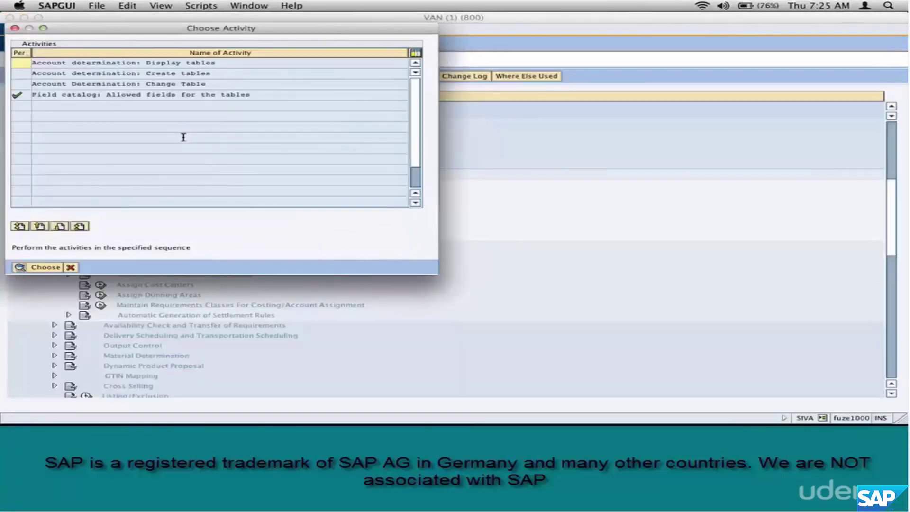
Create account determination condition table 790 with Order reason as its selected field and start generating it.
click(217, 72)
click(46, 267)
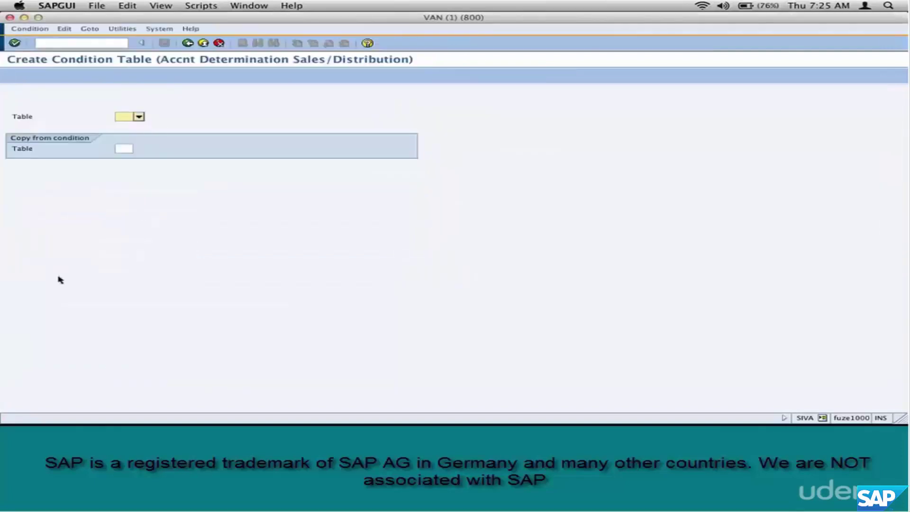
text(790)
key(Return)
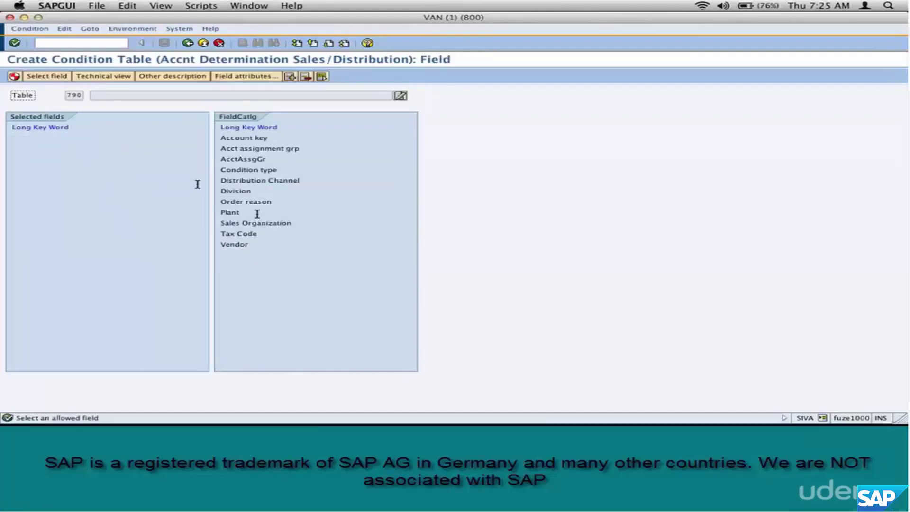
double_click(254, 203)
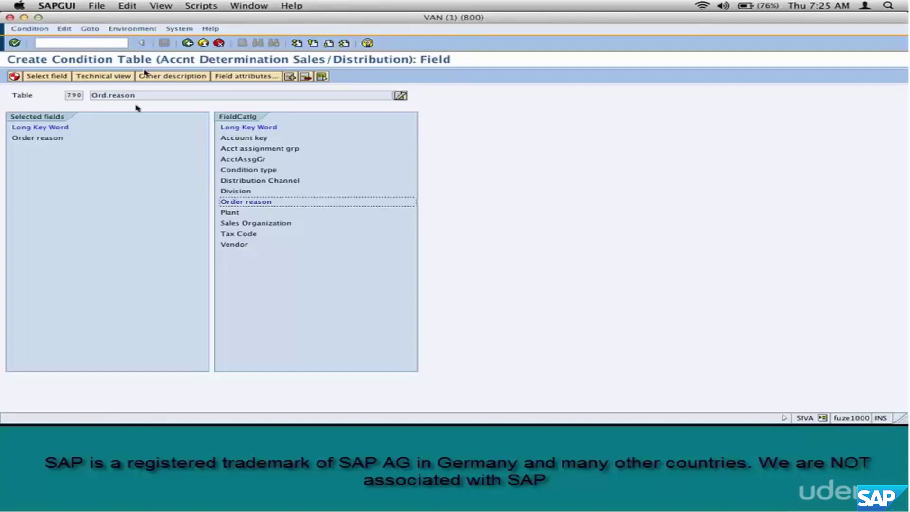
key(shift+F4)
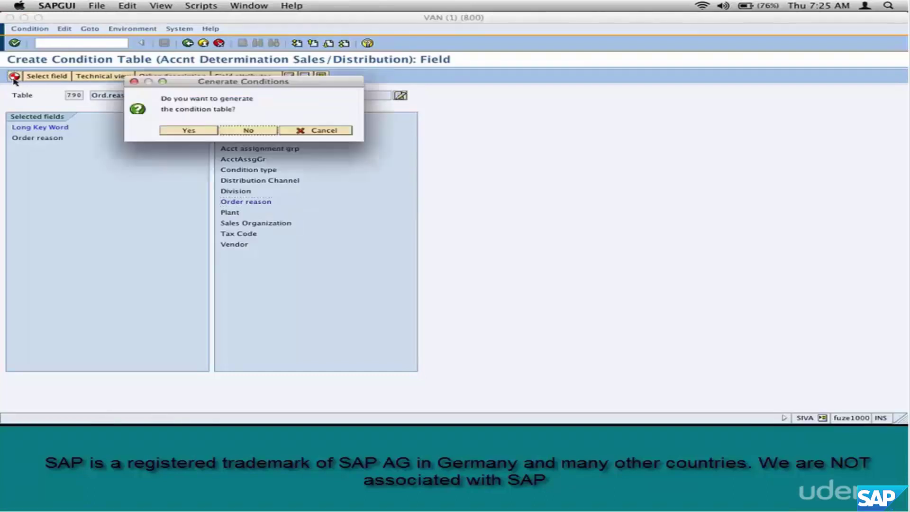
key(Return)
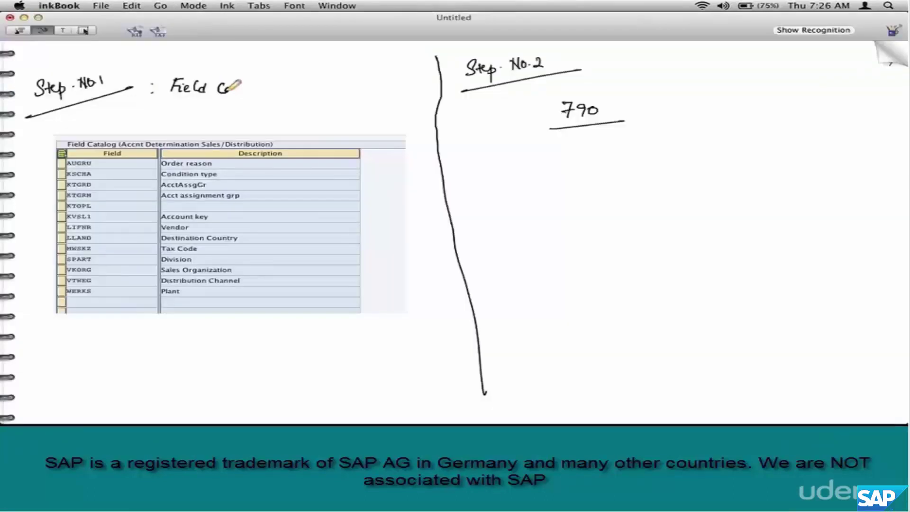
In the inkBook notes, complete the handwritten "Field Catalog" heading for Step No.1 and annotate the Step No.2 heading.
mouse_move(233, 86)
mouse_down()
mouse_move(268, 84)
mouse_move(266, 101)
mouse_up()
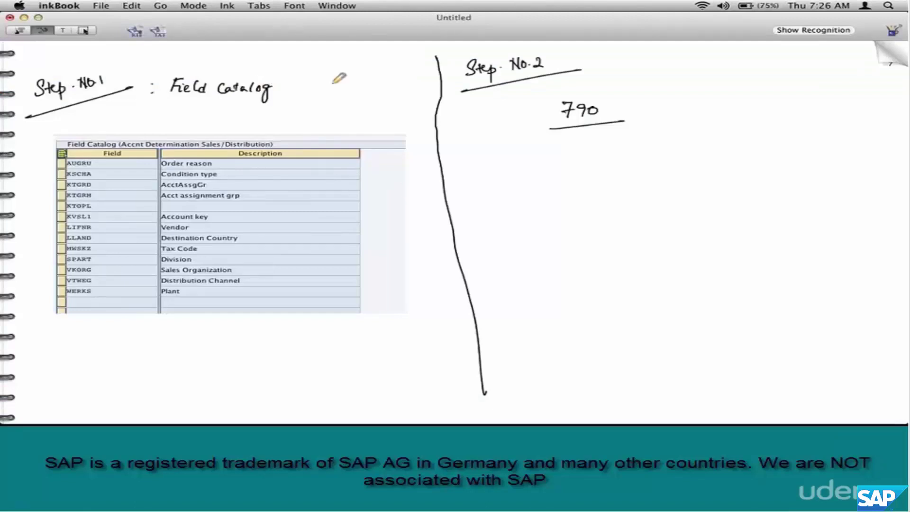
drag(598, 54, 728, 58)
click(890, 58)
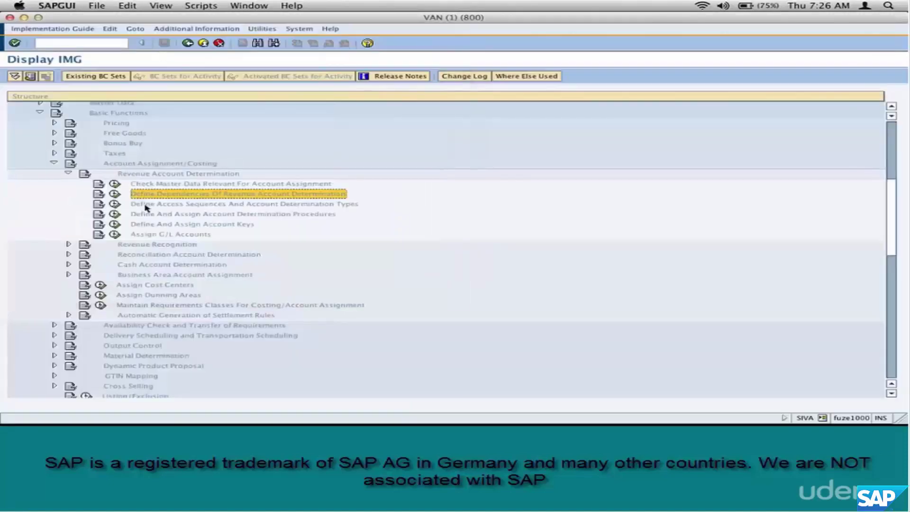
Back in SAP, open the maintenance of access sequences for account determination and acknowledge the cross-client caution.
double_click(146, 207)
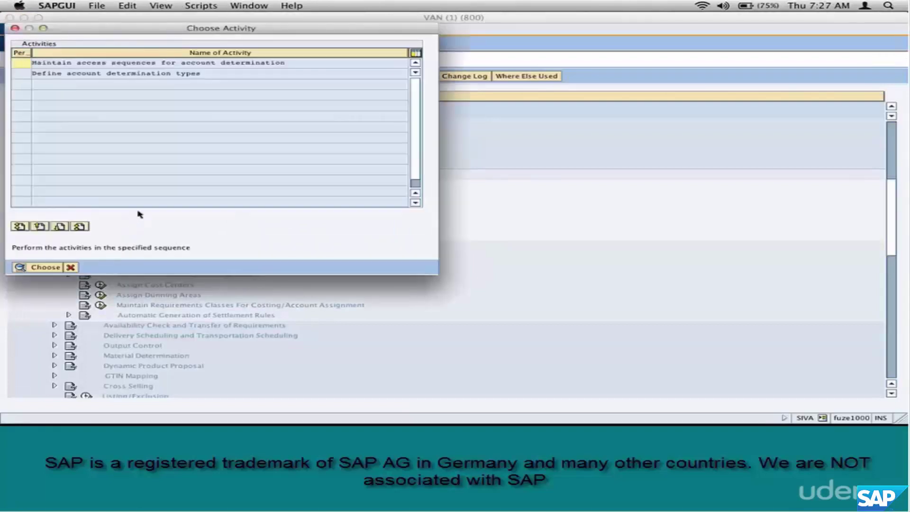
click(85, 63)
click(46, 267)
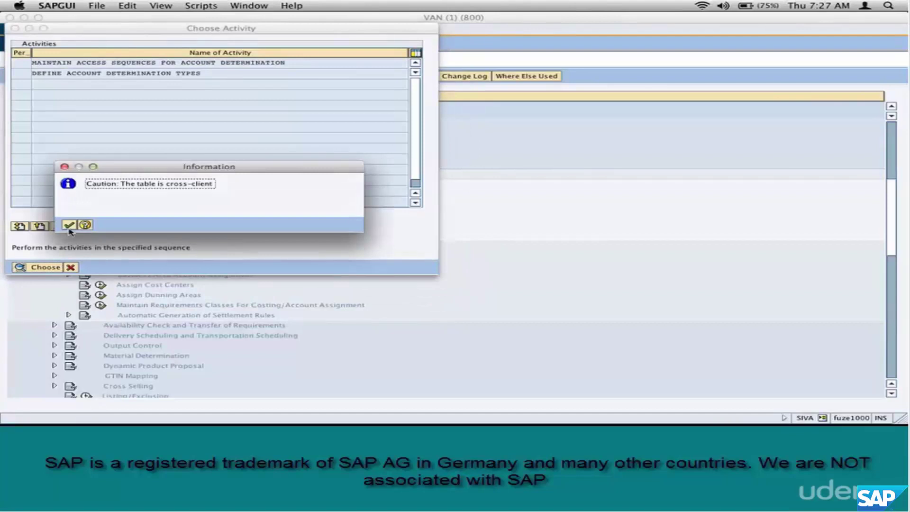
click(68, 226)
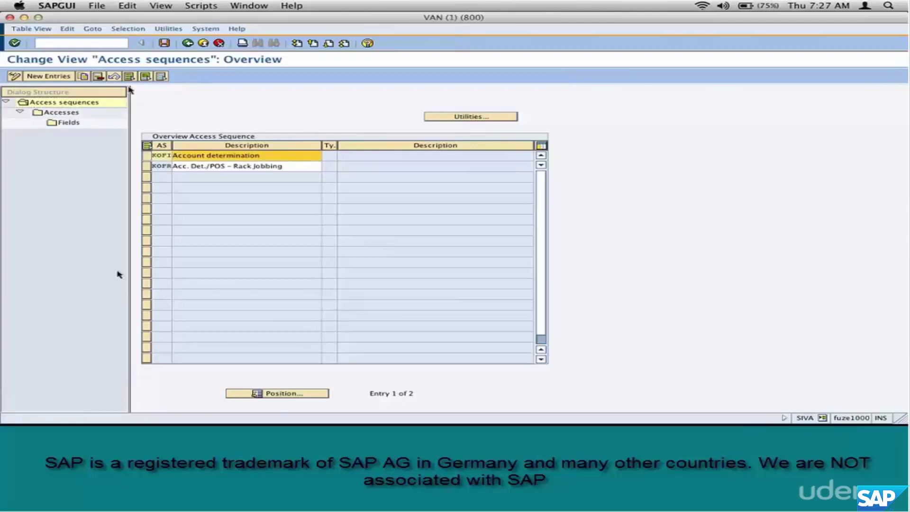
Copy the KOFI access sequence as ZOFI with the description "Custom", including all its dependent entries.
click(97, 77)
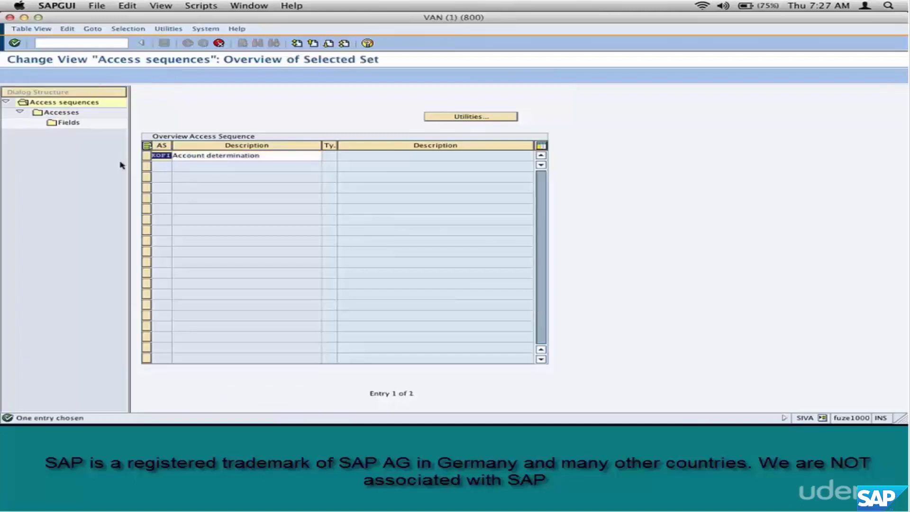
text(zo)
text(FI)
key(Tab)
text(C)
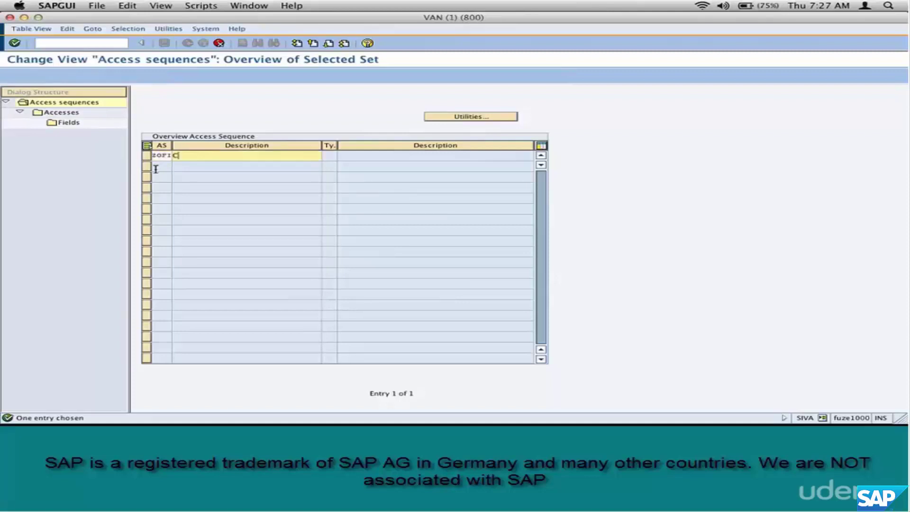
text(ustom)
key(Return)
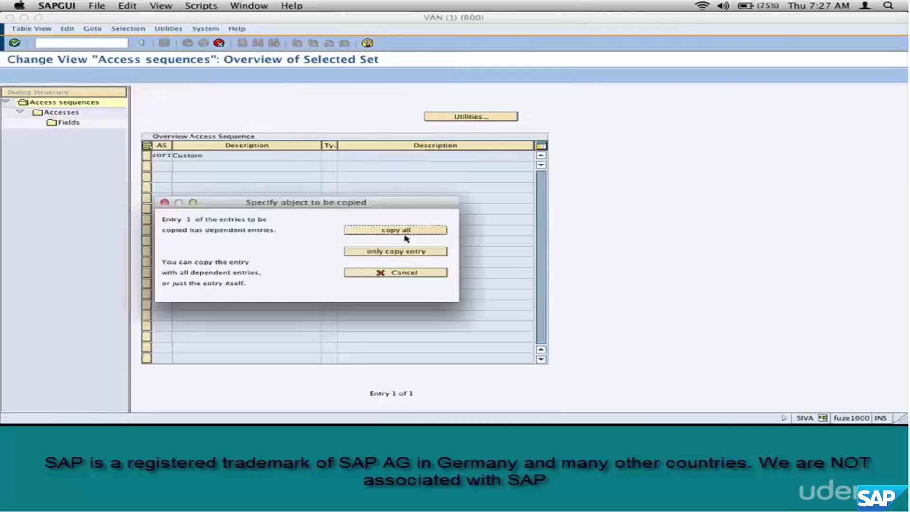
click(404, 230)
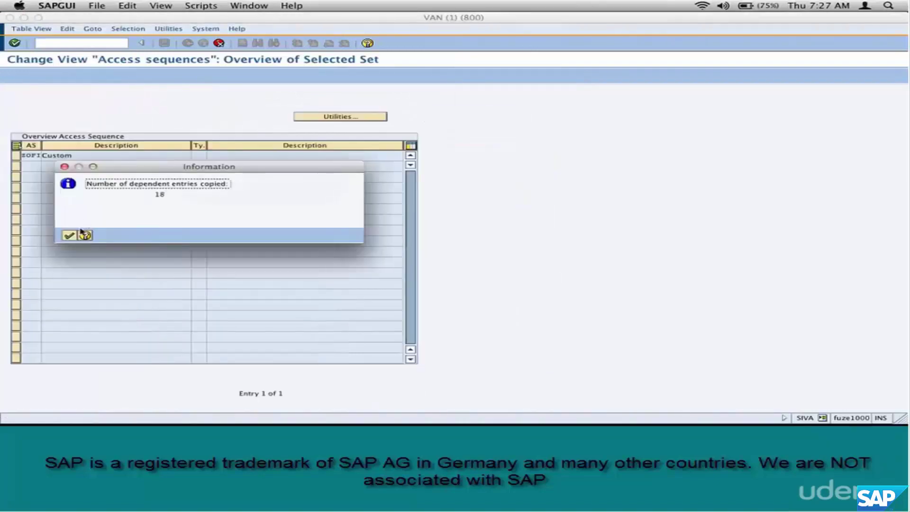
click(70, 237)
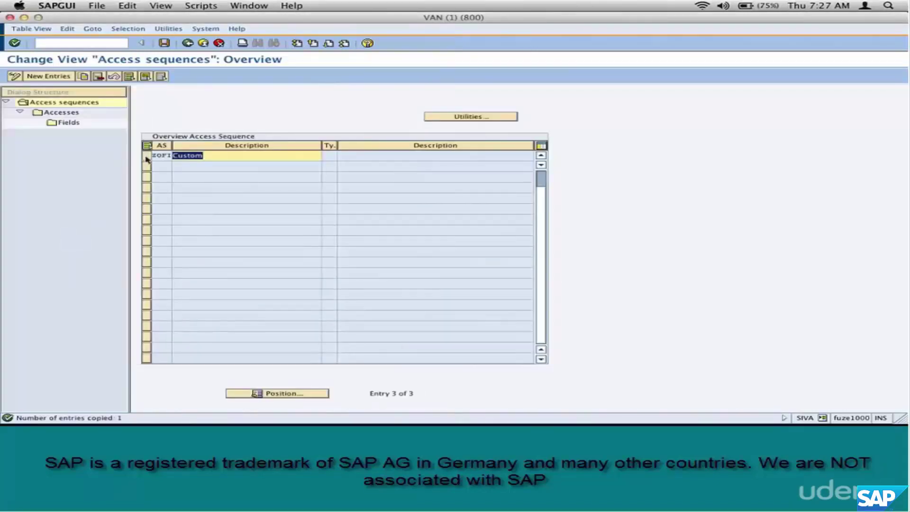
Open the accesses of sequence ZOFI and examine the fields assigned to accesses 10 and 20.
double_click(55, 113)
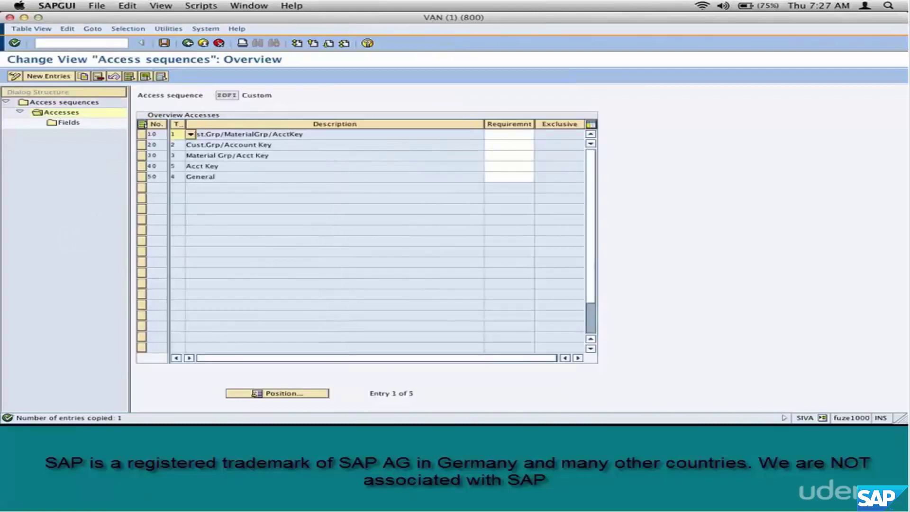
click(141, 134)
double_click(66, 122)
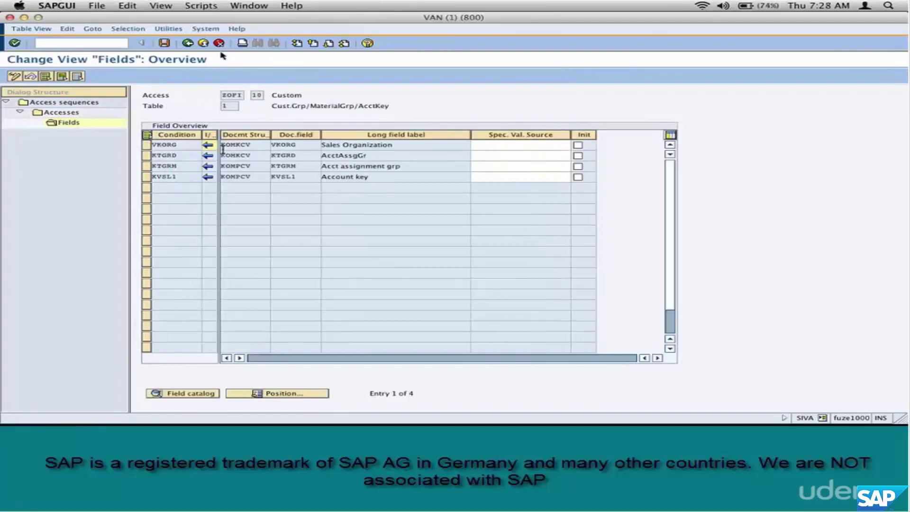
click(188, 43)
click(142, 144)
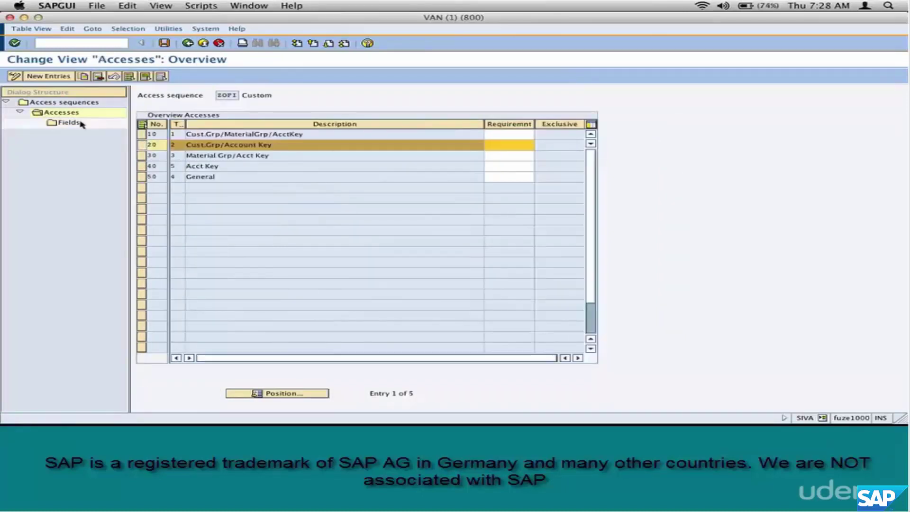
double_click(83, 122)
click(187, 43)
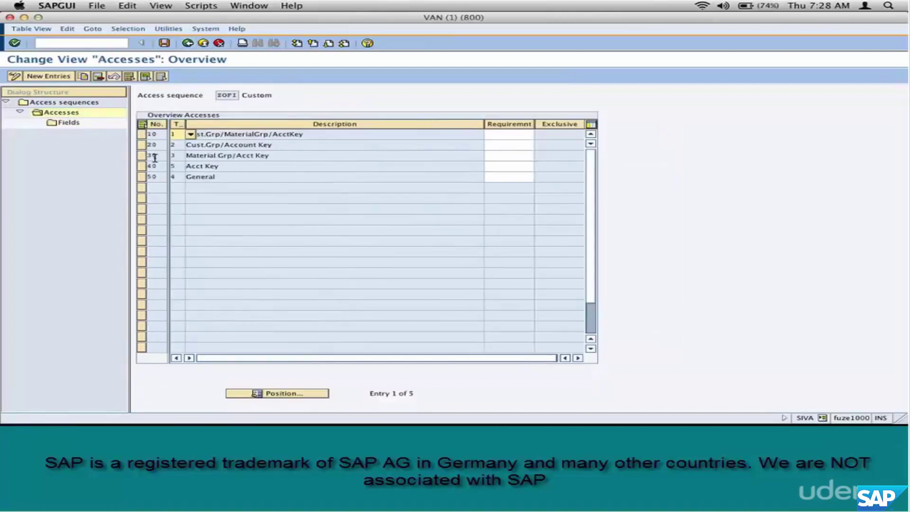
Examine the fields assigned to accesses 30, 40 and 50 of sequence ZOFI.
click(142, 155)
double_click(93, 120)
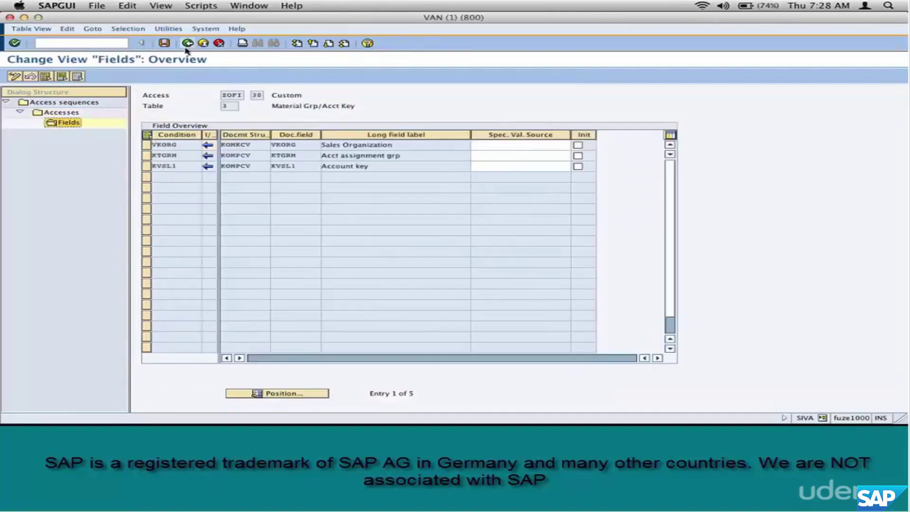
click(188, 43)
click(141, 165)
double_click(69, 123)
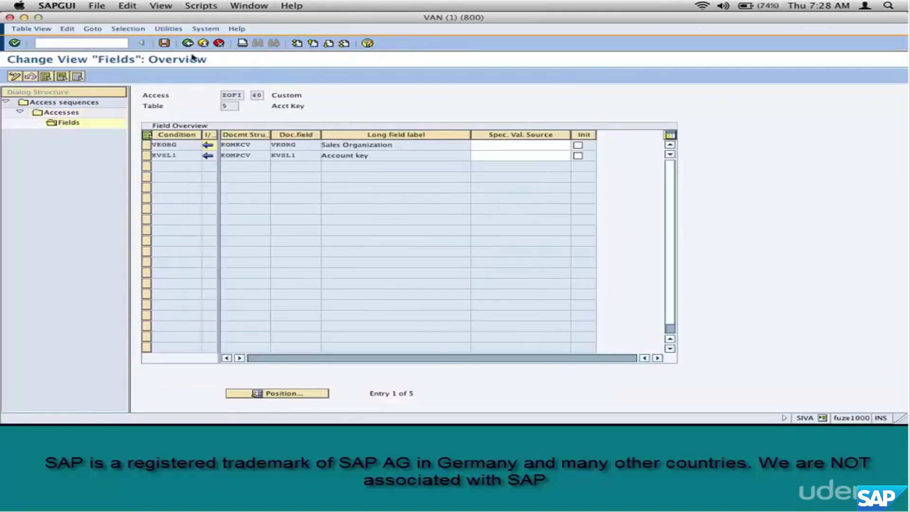
click(187, 43)
click(141, 176)
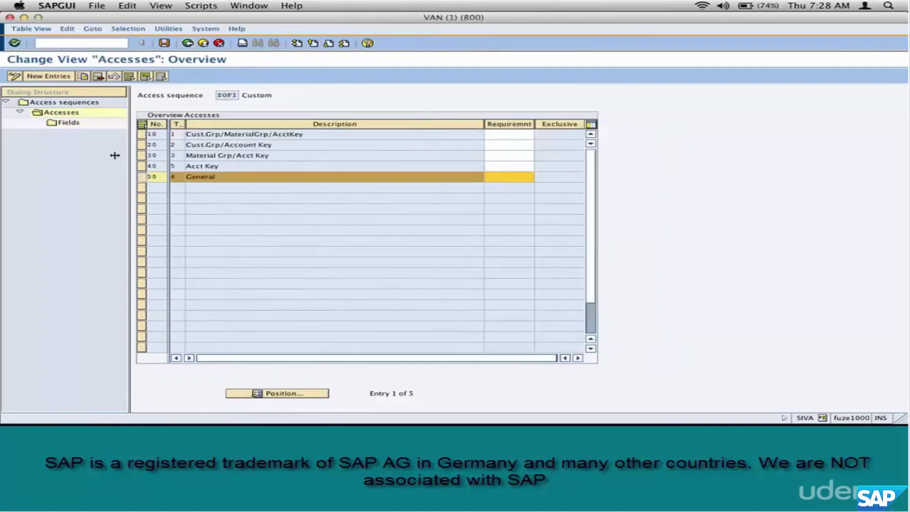
double_click(69, 122)
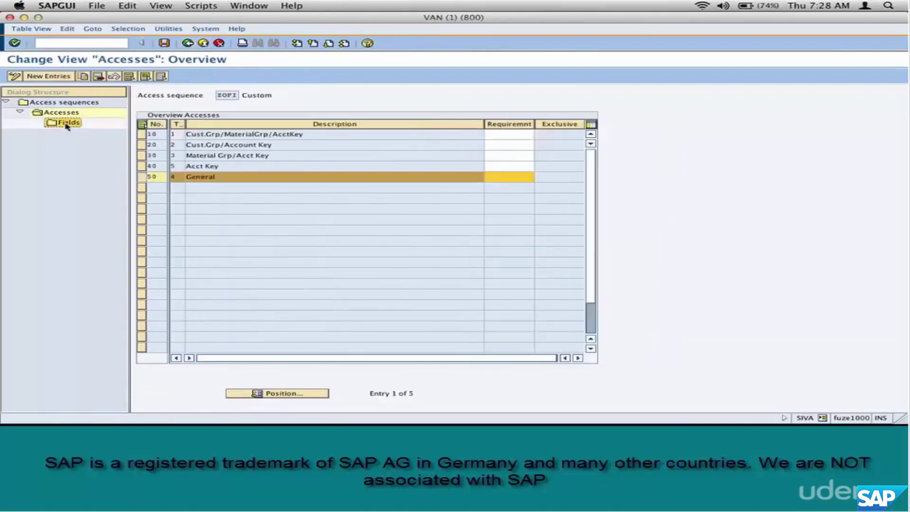
Add a new access numbered 5 with condition table 790 to access sequence ZOFI.
click(187, 43)
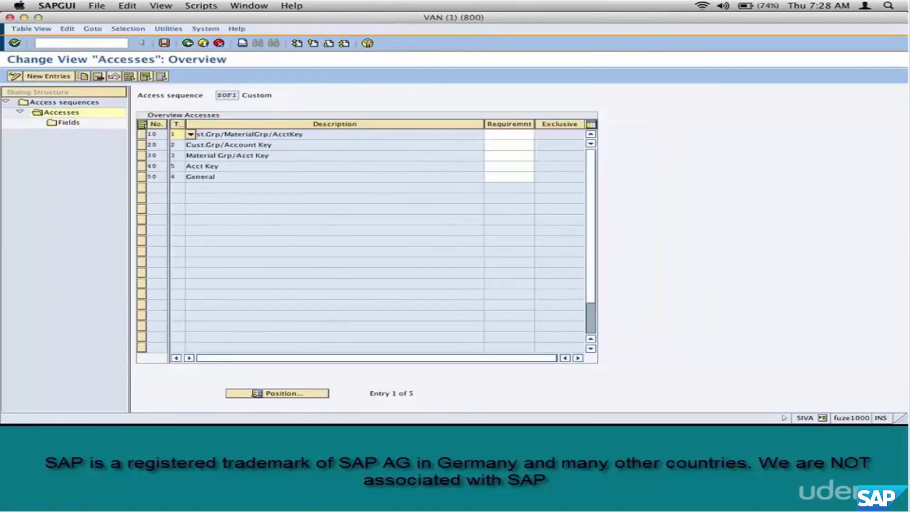
click(60, 77)
text(5)
key(Tab)
key(Return)
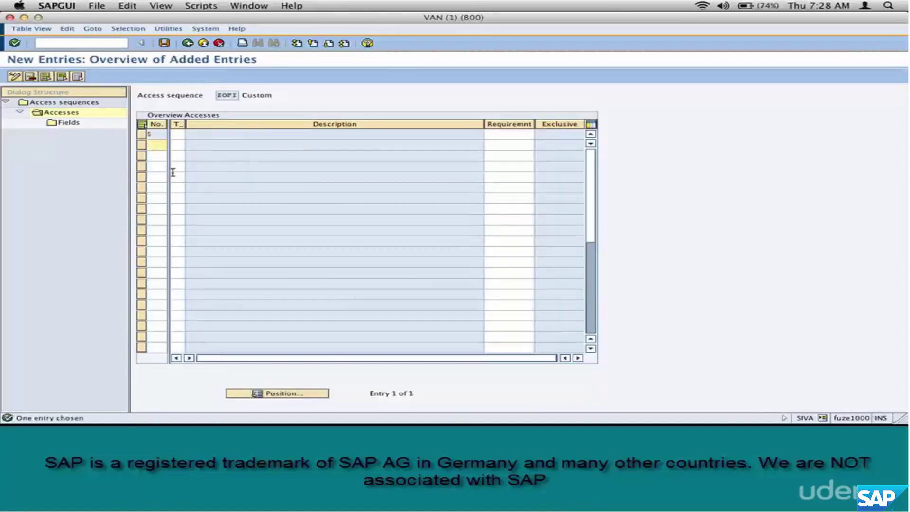
drag(185, 124, 253, 124)
text(7)
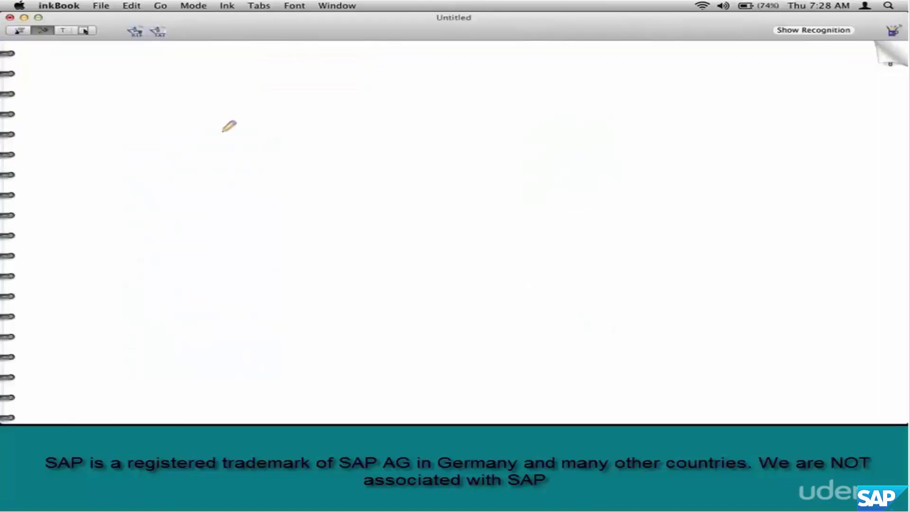
text(90)
key(Return)
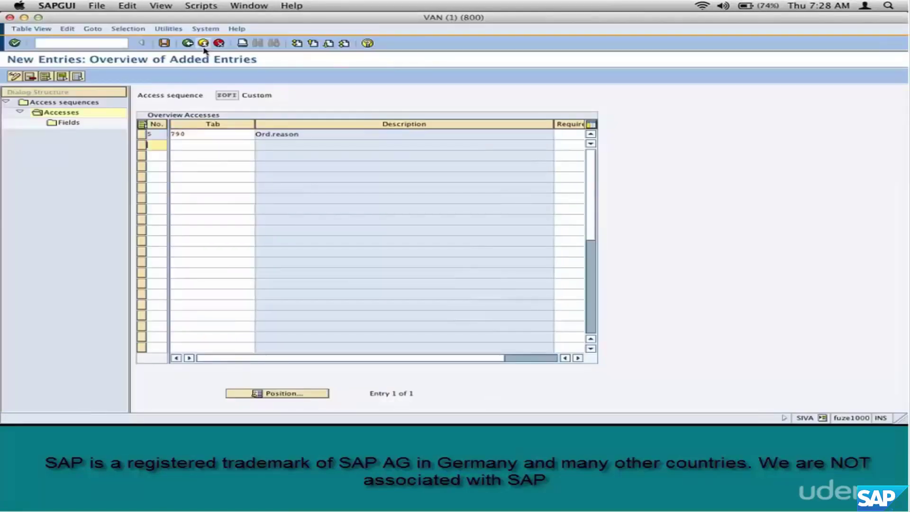
Generate the field assignment for access 5 by opening its fields, and save access sequence ZOFI.
click(203, 43)
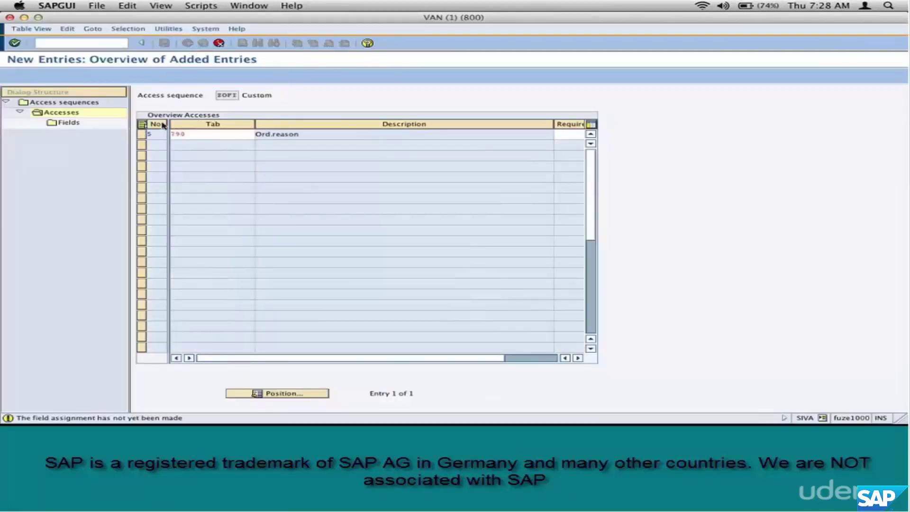
click(142, 136)
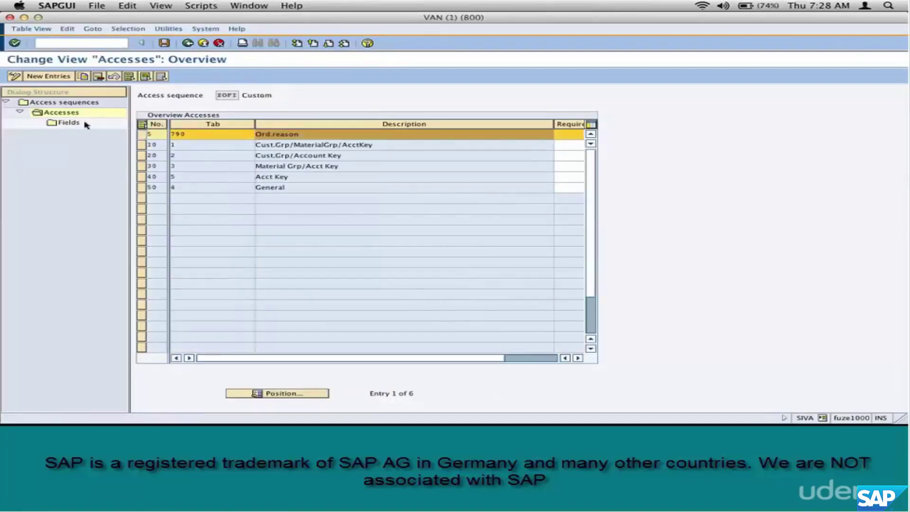
double_click(84, 126)
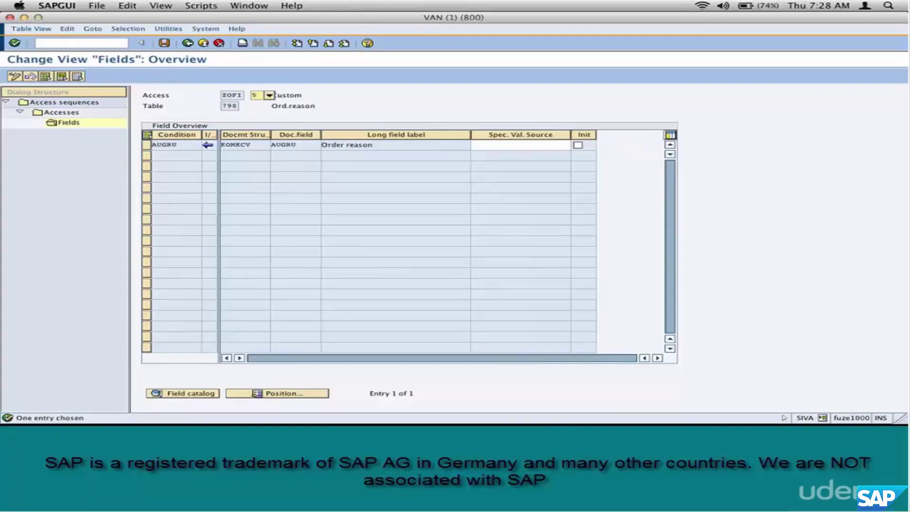
click(187, 44)
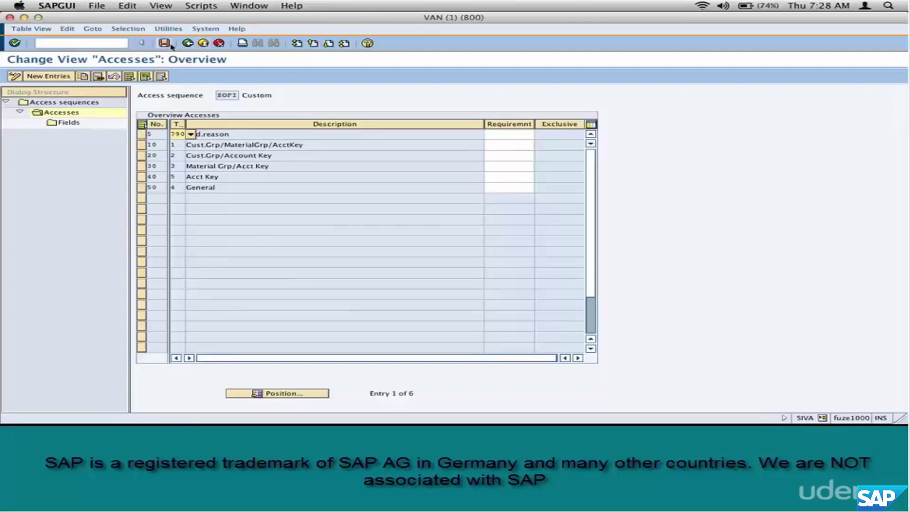
key(F3)
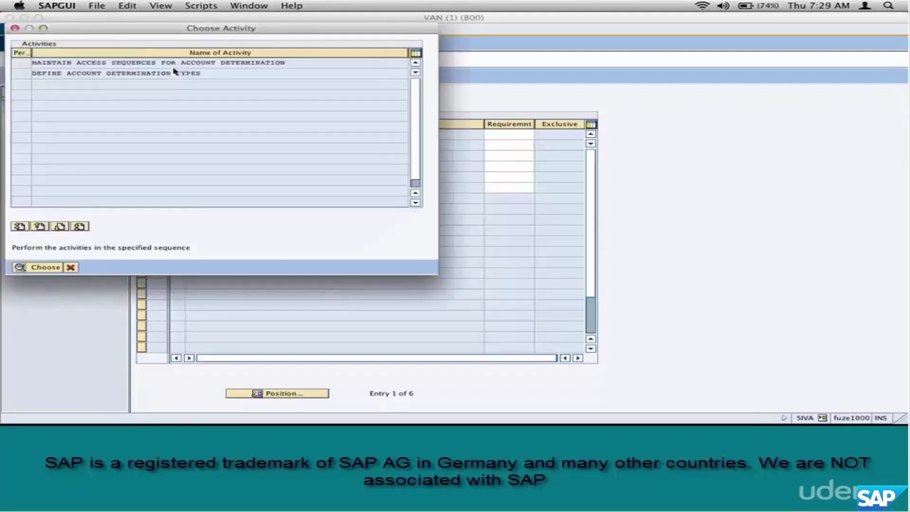
key(Escape)
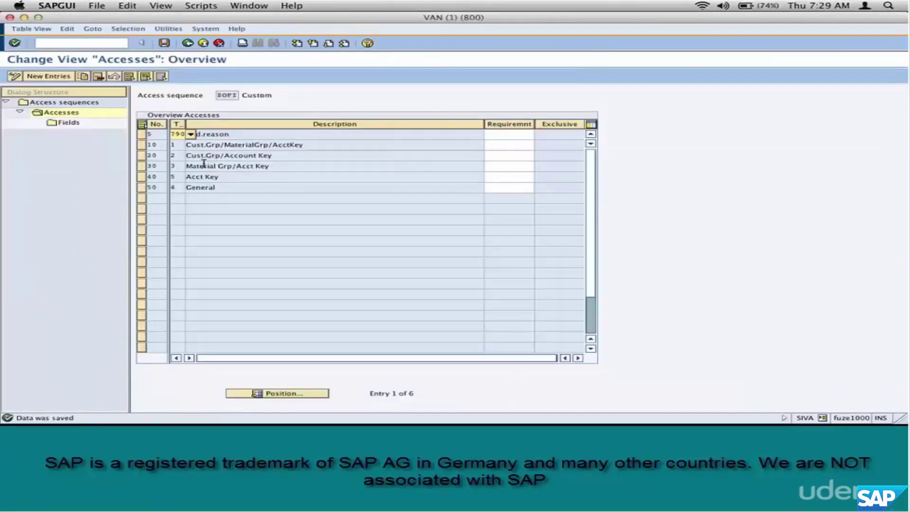
key(F3)
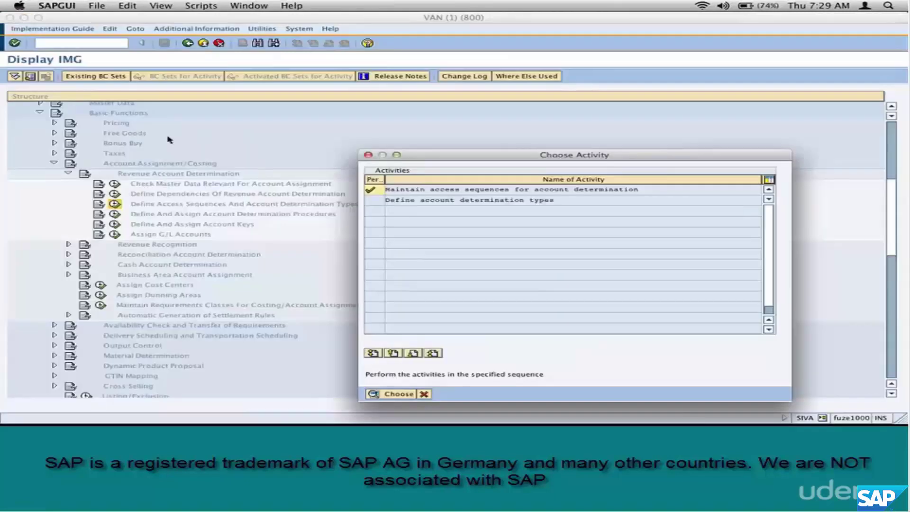
Open the definition of account determination types and copy type KOFI as ZOFI with access sequence ZOFI.
click(405, 200)
double_click(397, 199)
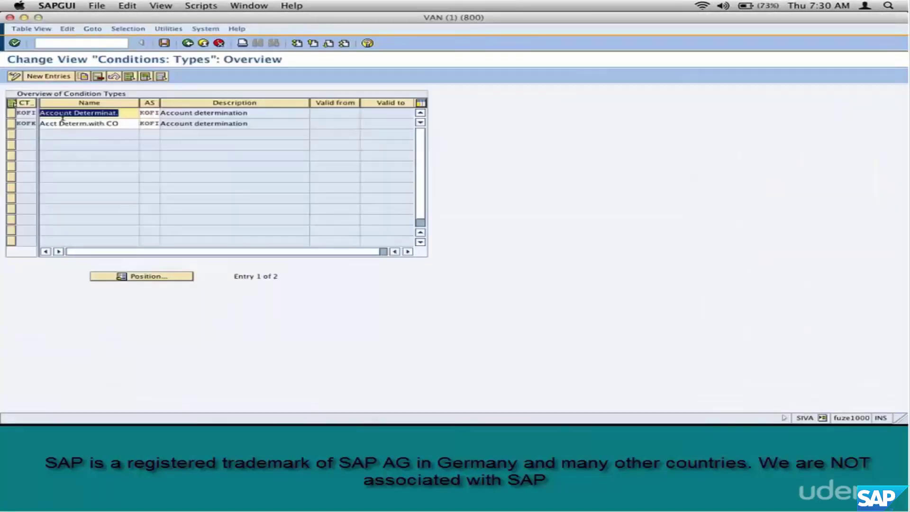
click(83, 76)
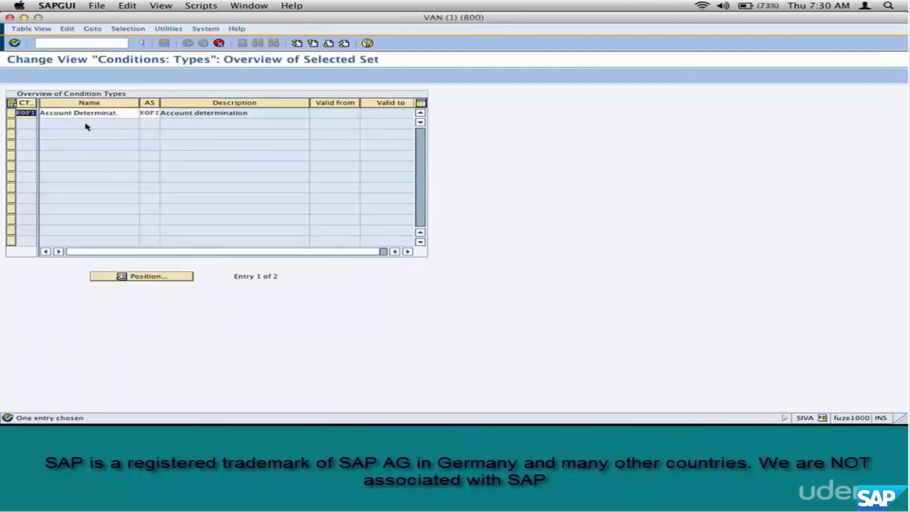
text(zof)
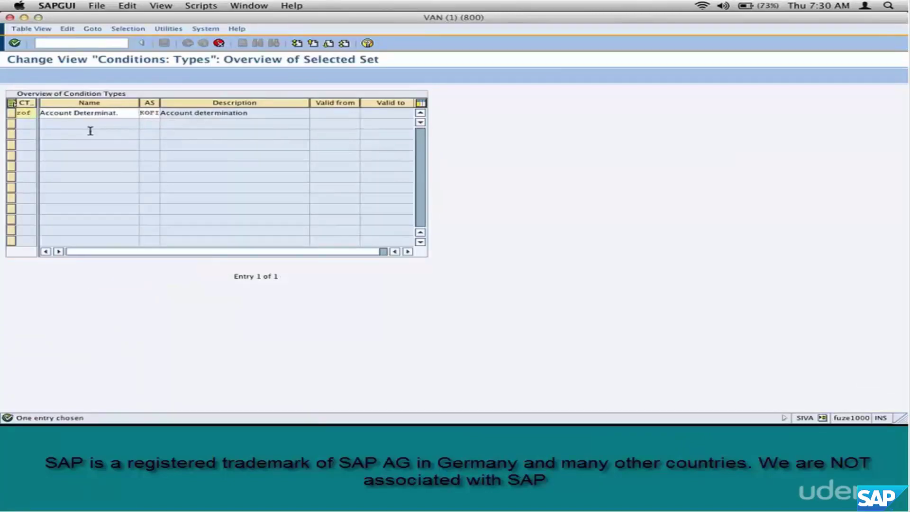
text(i)
key(Tab)
key(Tab)
text(zofi)
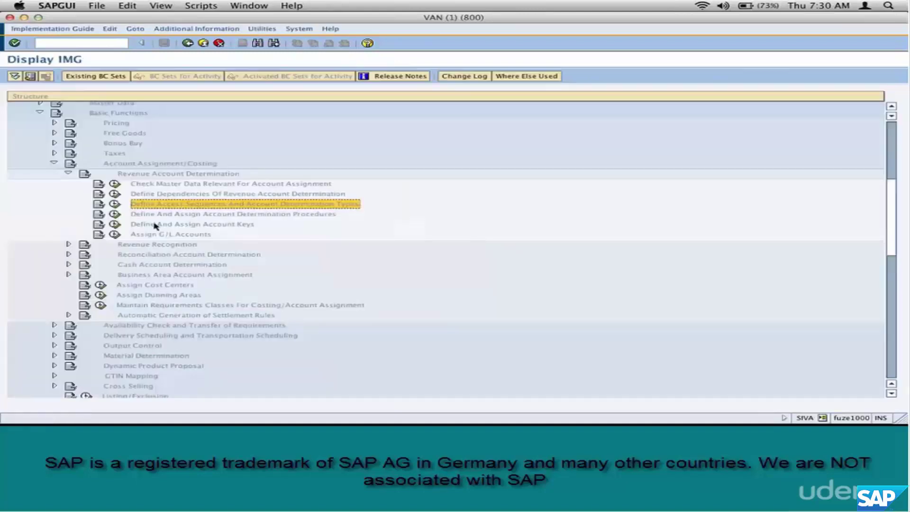
Open the definition of account determination procedures and copy KOFI00 as ZOFI00 with all its dependent entries.
click(121, 216)
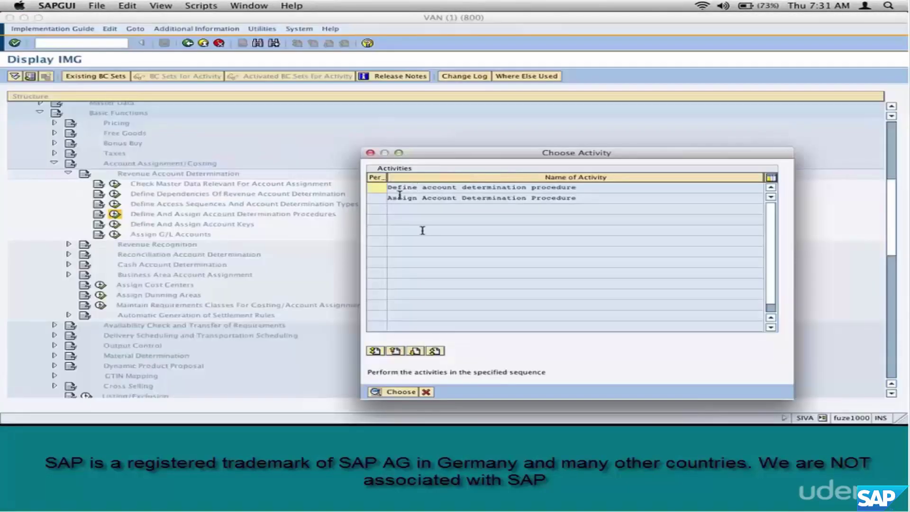
click(392, 394)
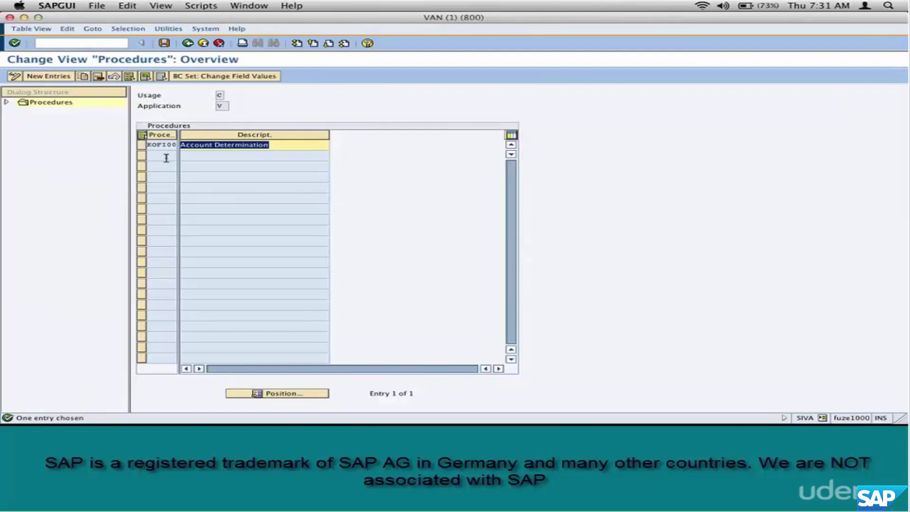
click(143, 147)
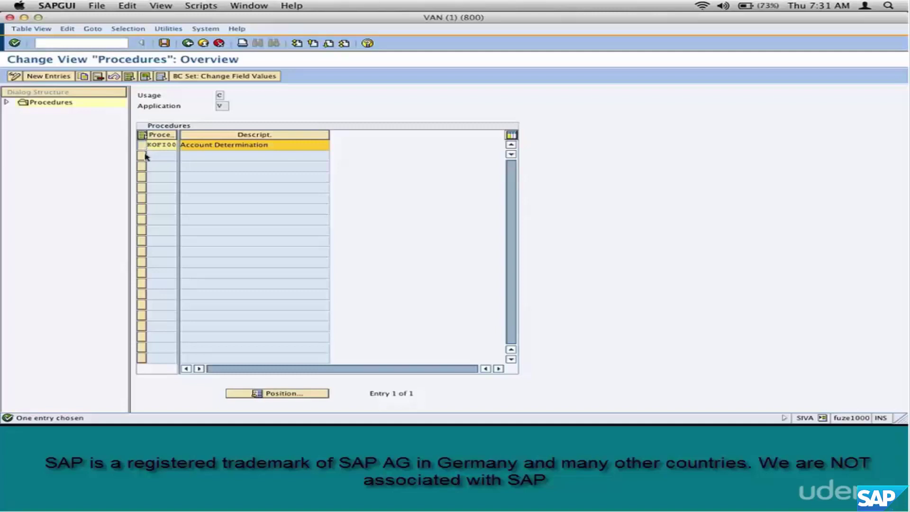
click(83, 77)
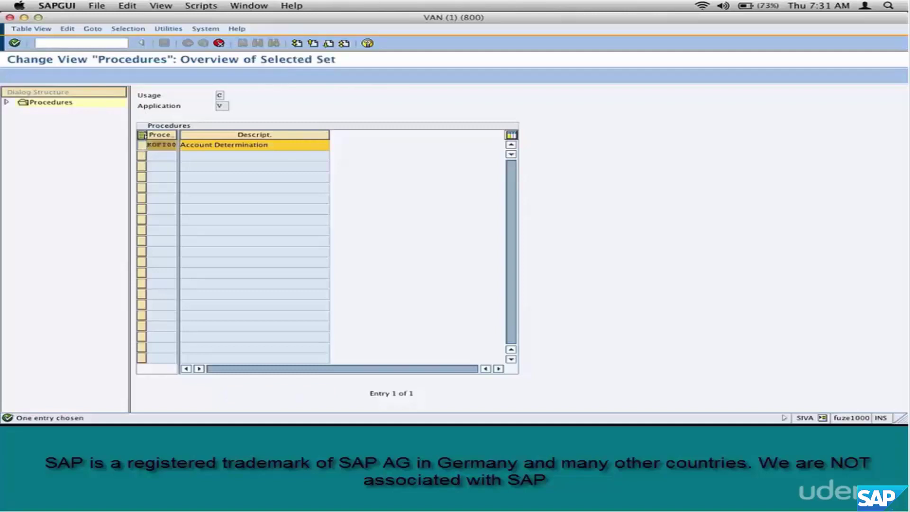
text(zof)
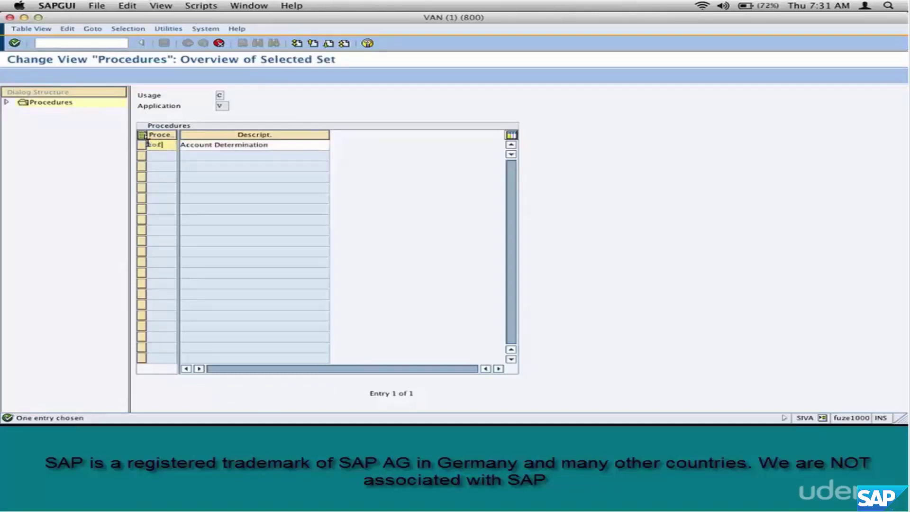
text(100)
key(Return)
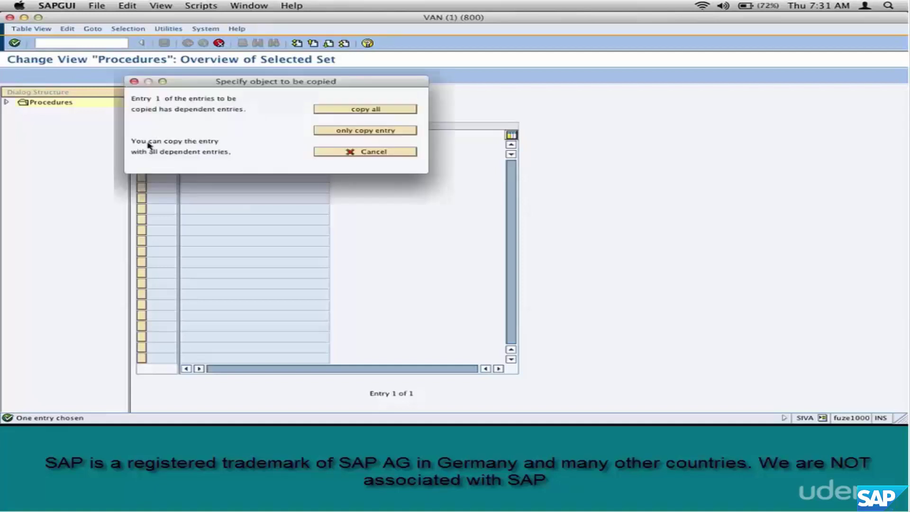
key(Return)
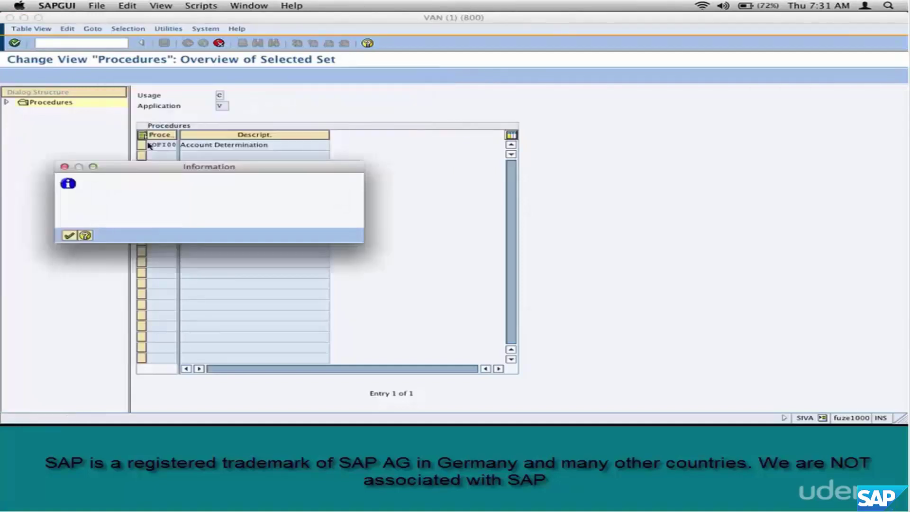
key(Return)
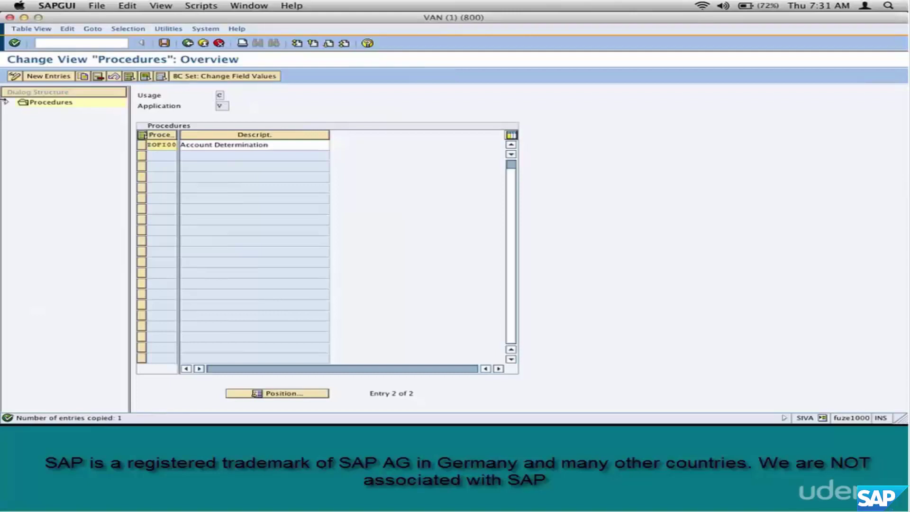
In the control data of procedure ZOFI00, set the condition type of step 10 counter 1 to ZOFI and save to the customizing request.
click(134, 146)
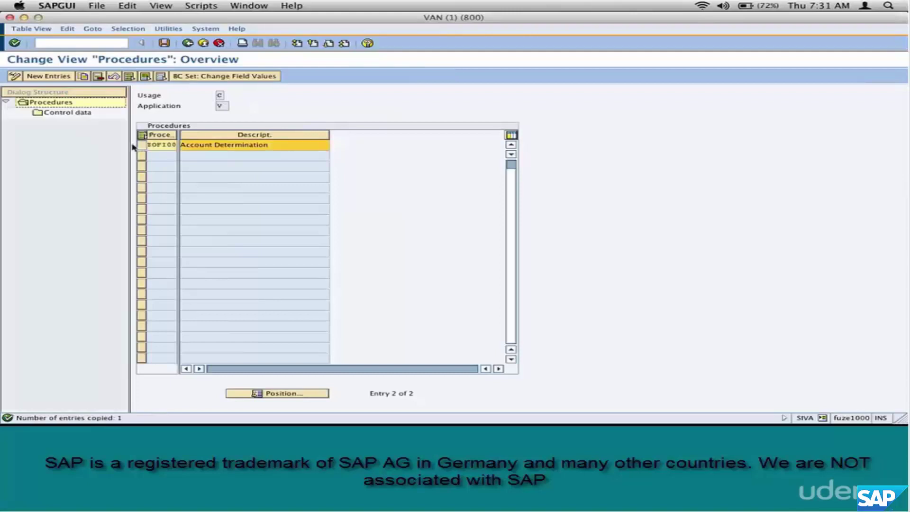
click(81, 113)
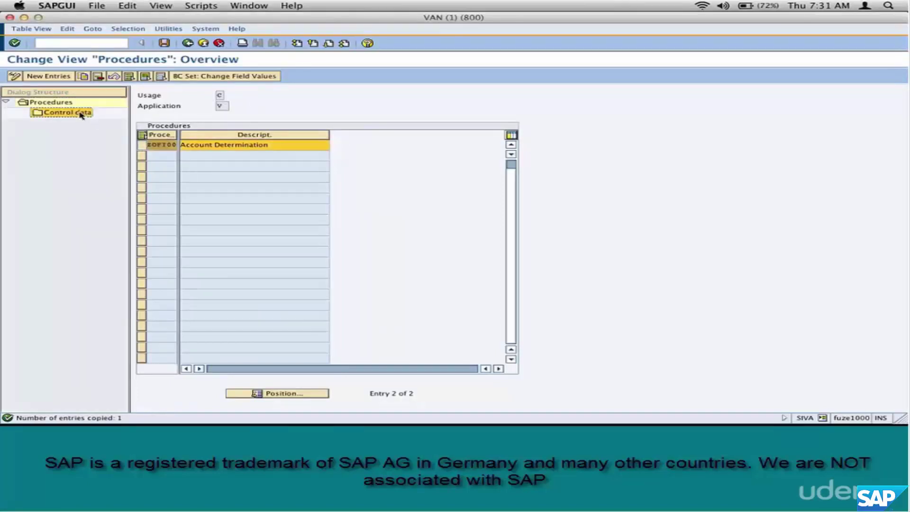
double_click(82, 115)
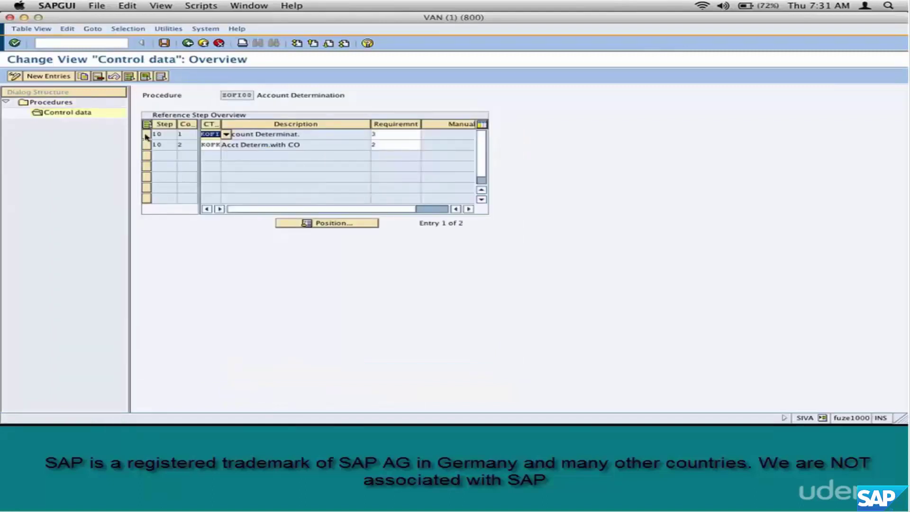
text(Z)
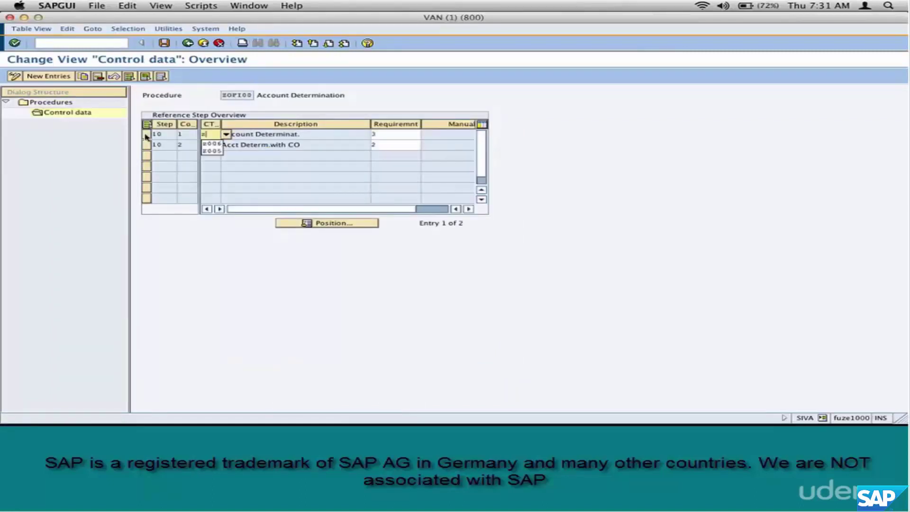
text(OFI)
key(Tab)
key(Return)
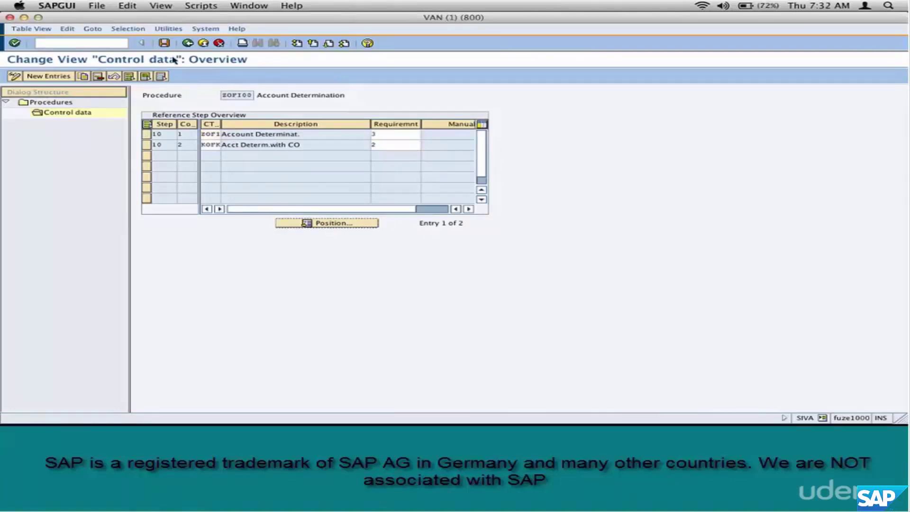
click(165, 42)
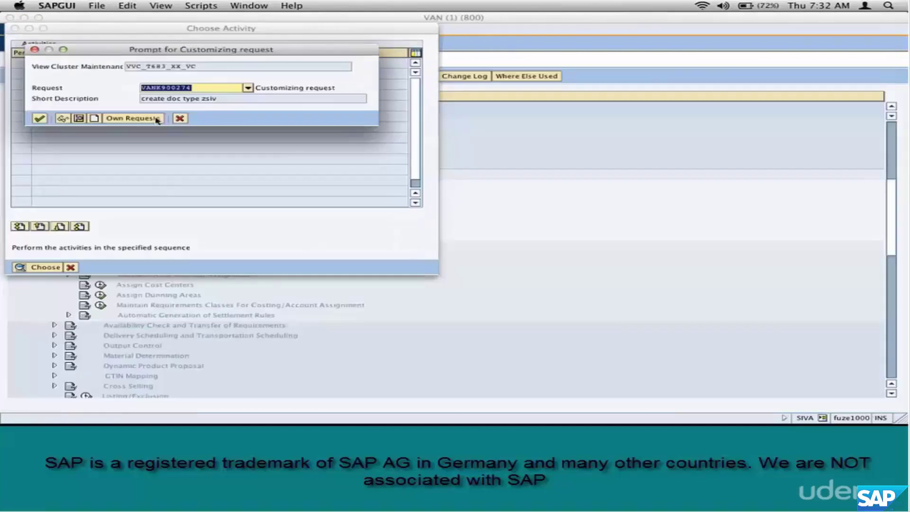
key(Return)
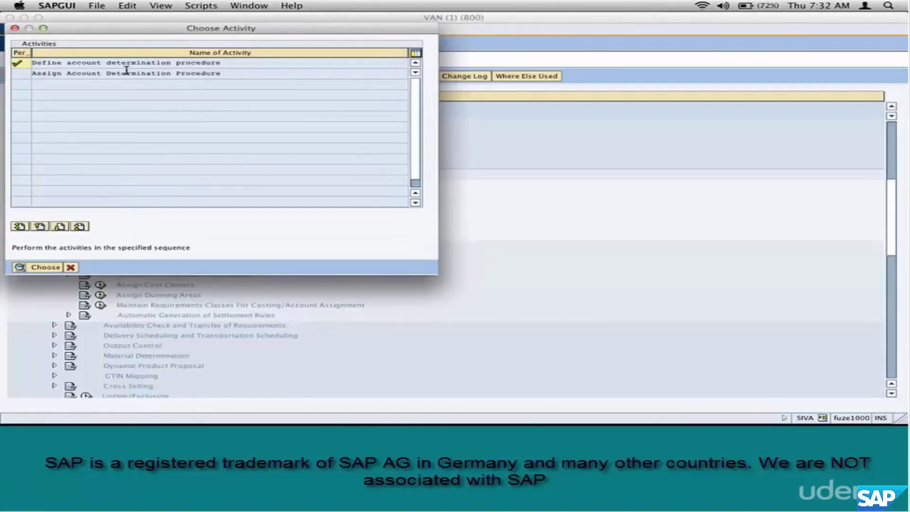
Open the assignment of account determination procedures to billing document types and dismiss the billing type lookup.
click(128, 72)
key(Return)
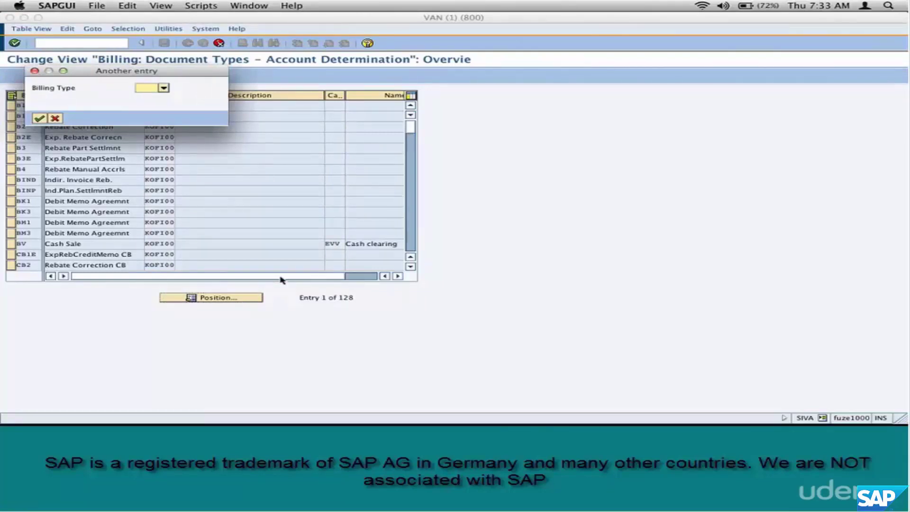
key(Escape)
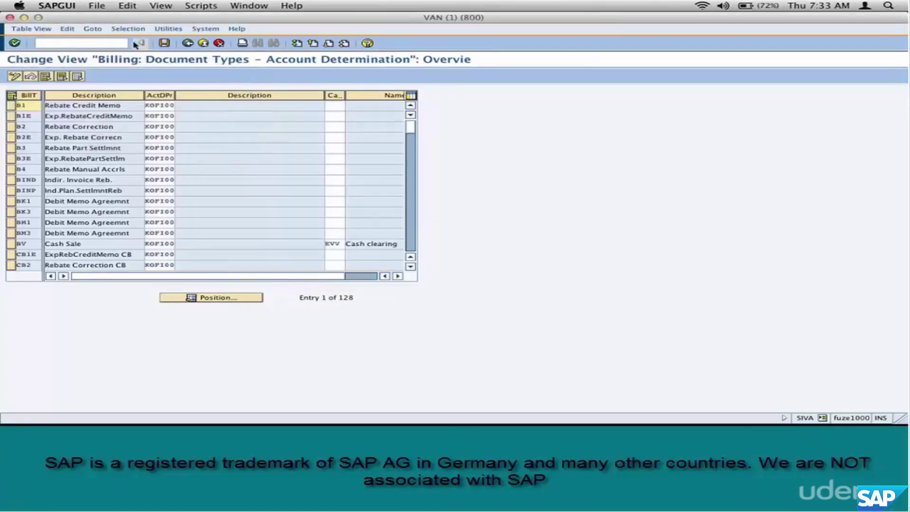
Display the locked billing document types in a second session and leave the procedure assignment view in the first session.
key(super+n)
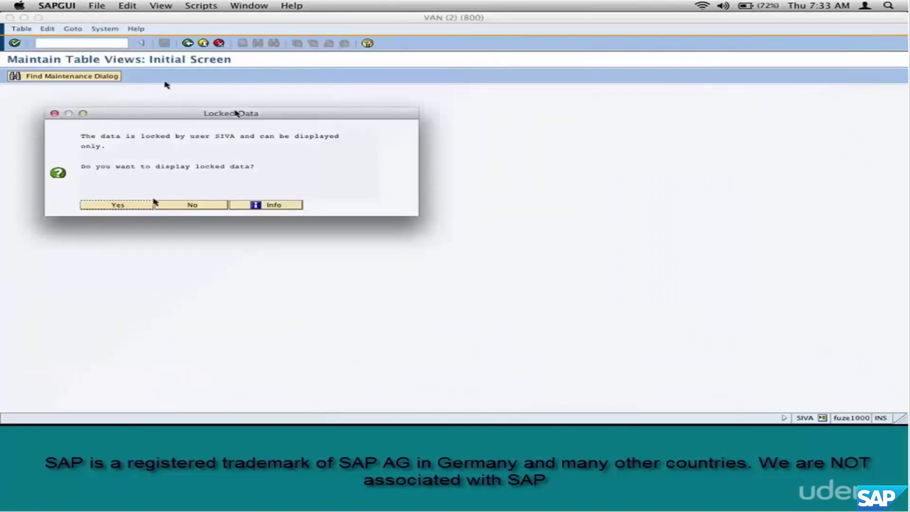
click(117, 204)
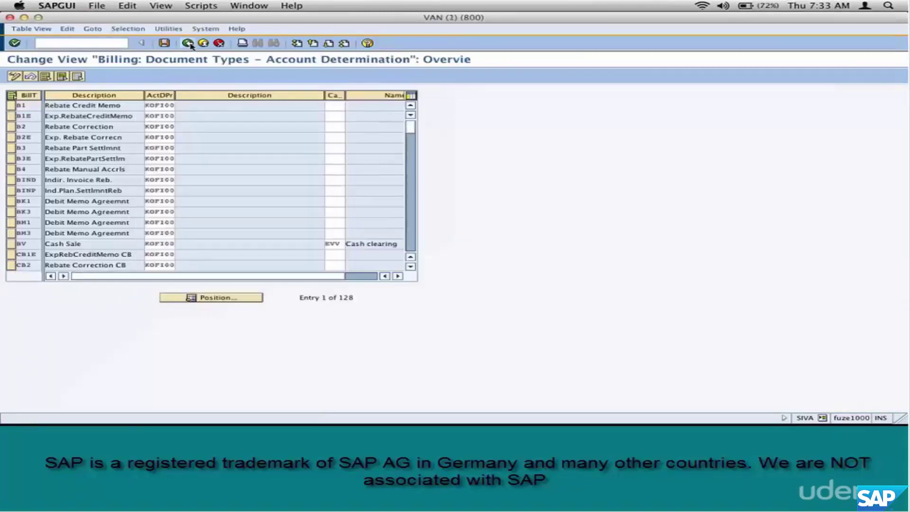
click(188, 43)
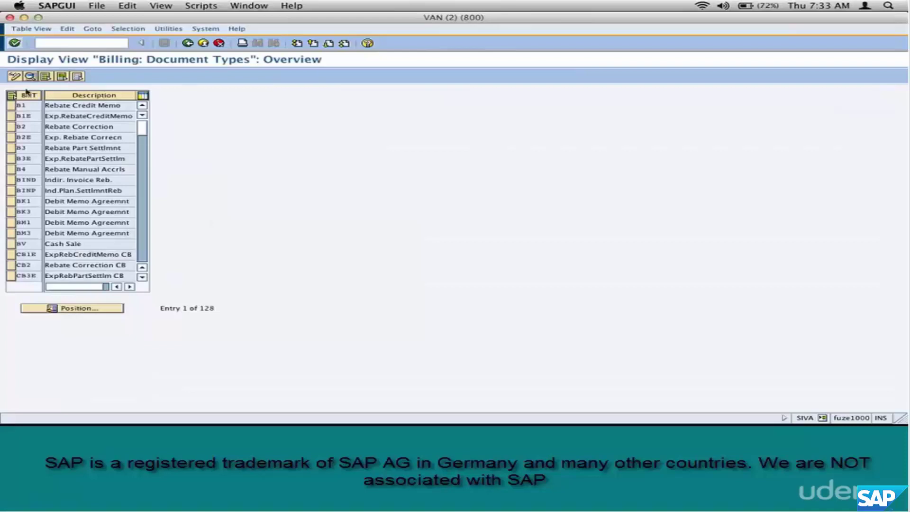
Switch the billing document types to change mode and copy F2 as ZJAR, including its dependent copying control entries.
key(ctrl+F1)
click(90, 311)
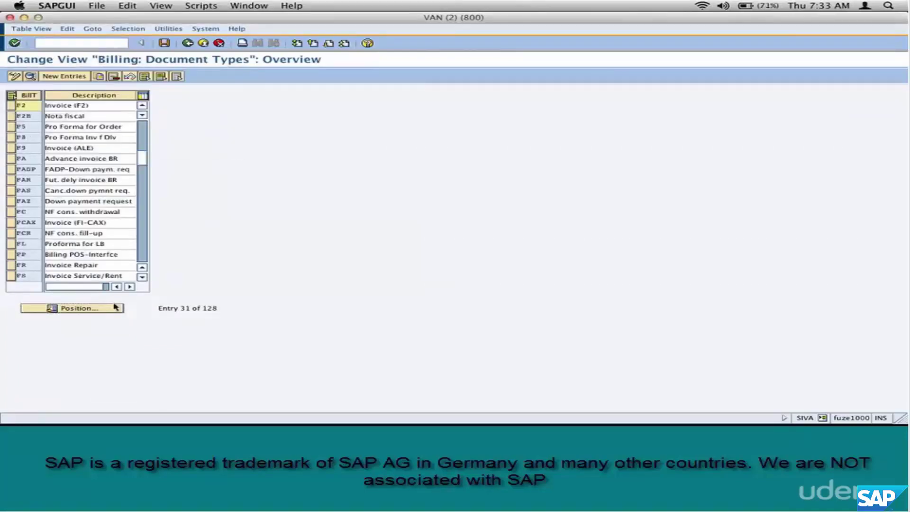
key(super+a)
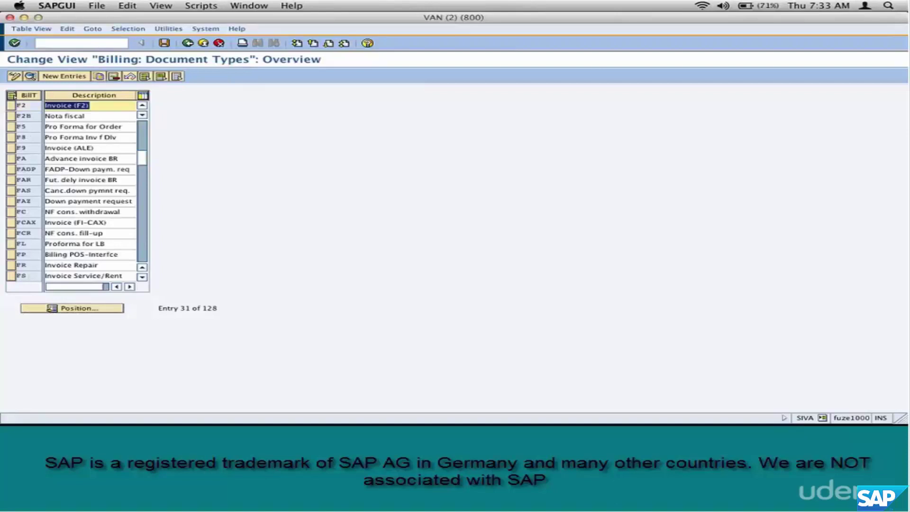
key(super+c)
click(11, 105)
click(99, 76)
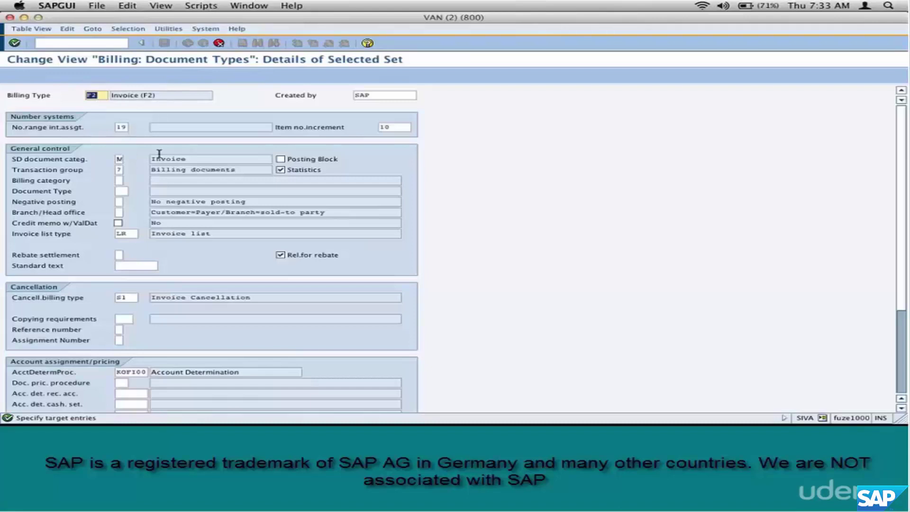
text(ZJAR)
key(Return)
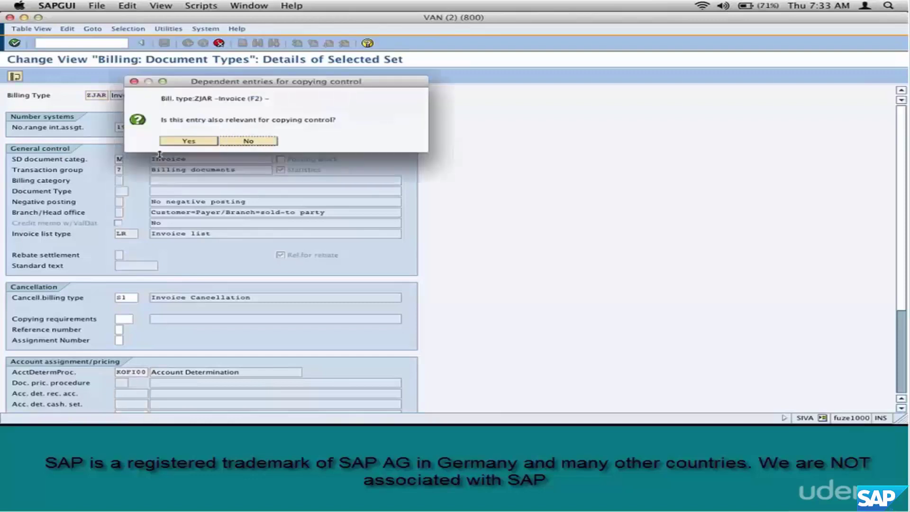
click(183, 141)
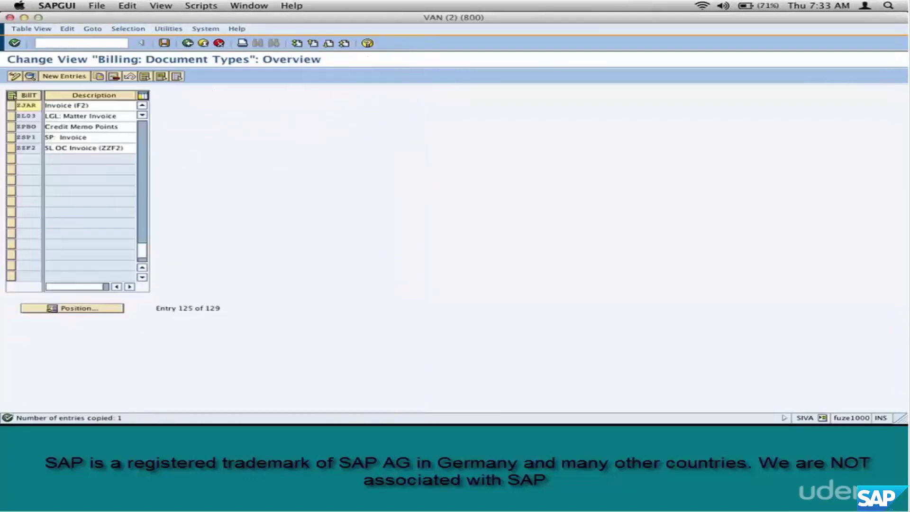
Save the new billing type ZJAR to the customizing request.
double_click(28, 105)
key(Return)
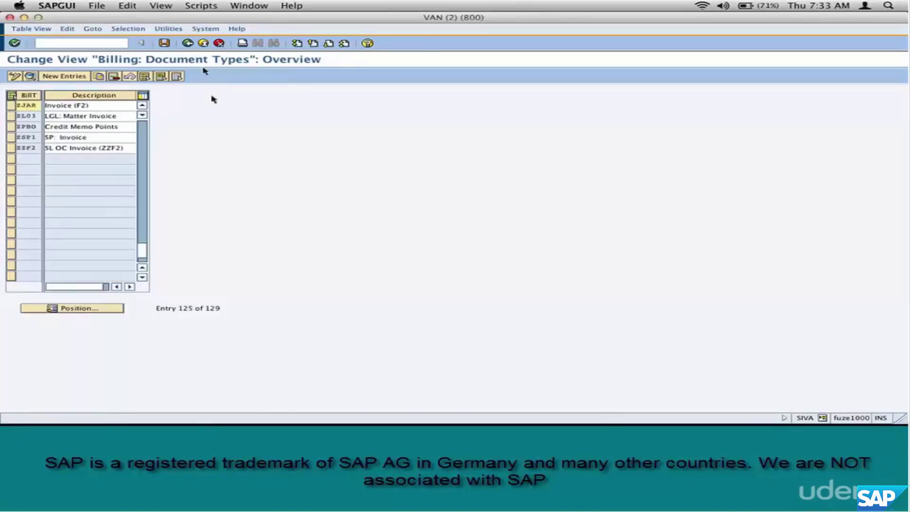
click(165, 43)
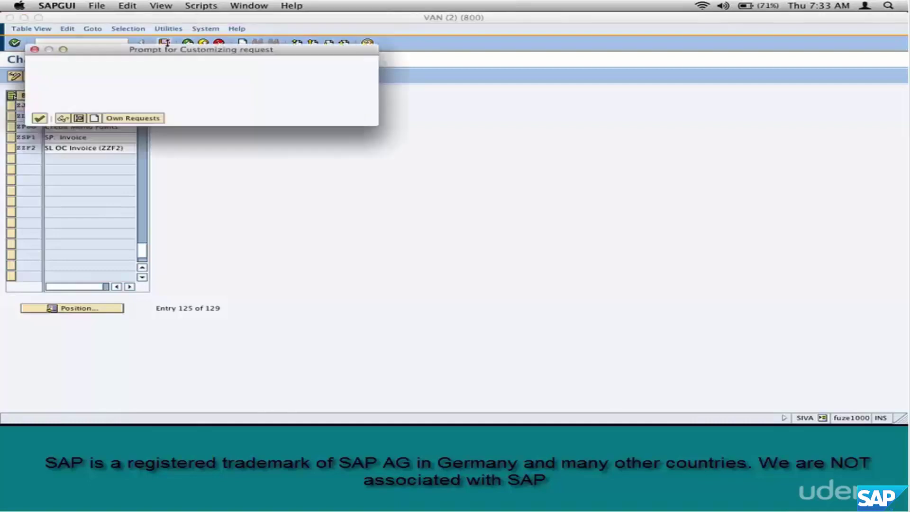
key(Return)
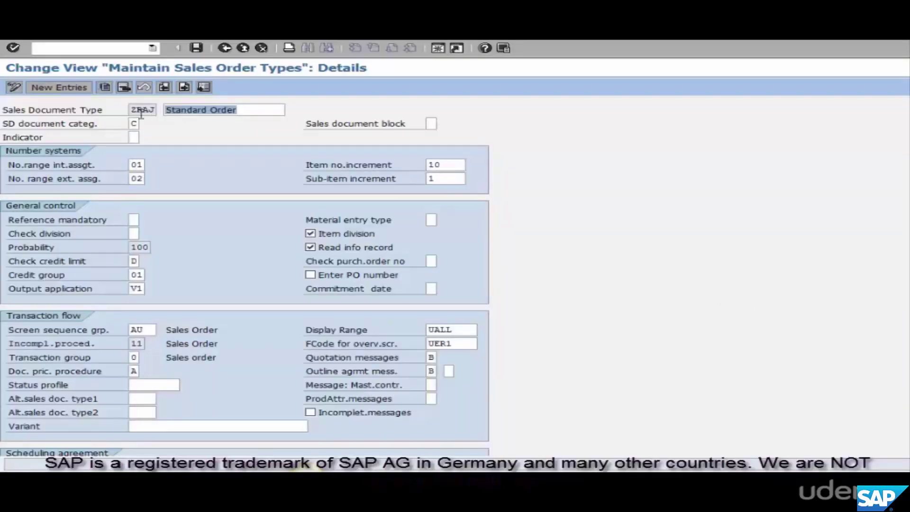
Open the assignment of account determination procedures to billing document types from the Revenue Account Determination customizing.
drag(132, 110, 150, 110)
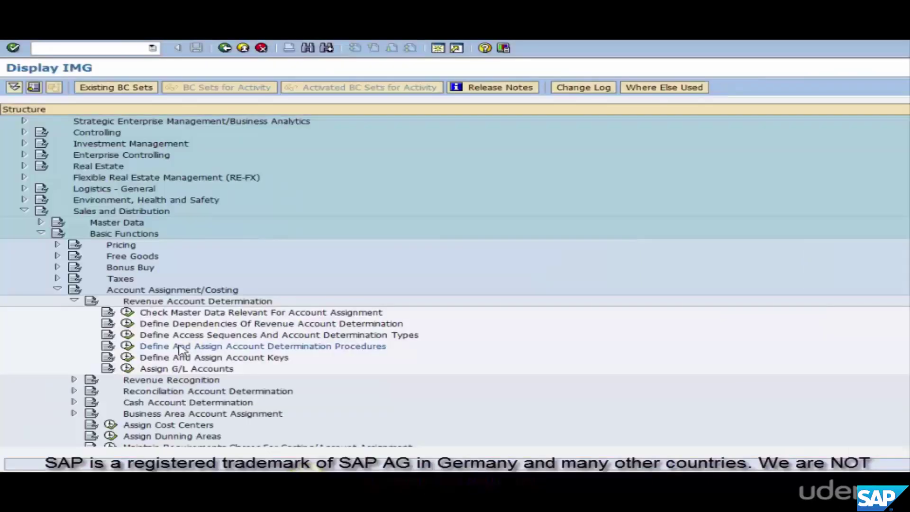
click(156, 347)
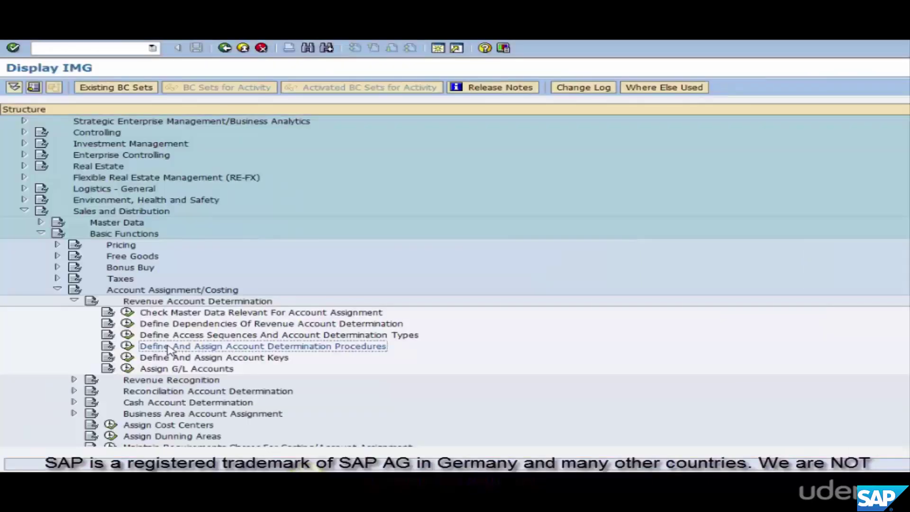
click(128, 347)
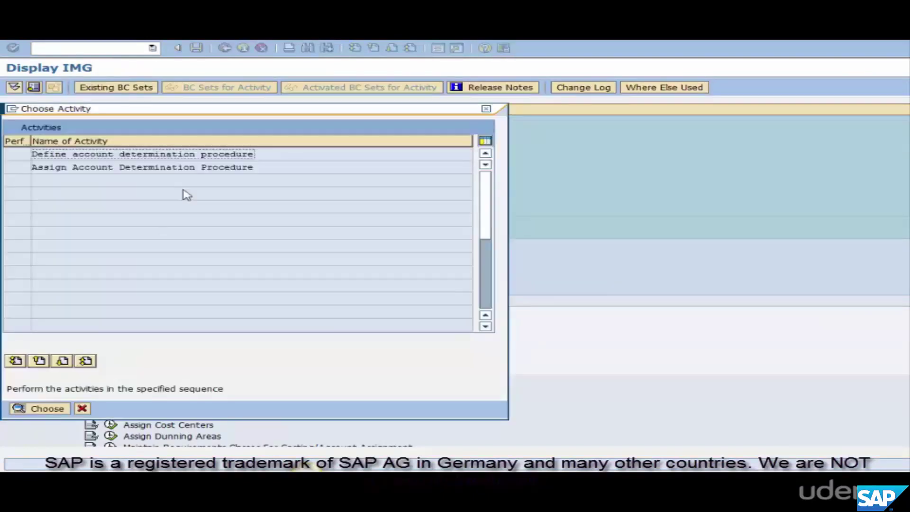
click(267, 169)
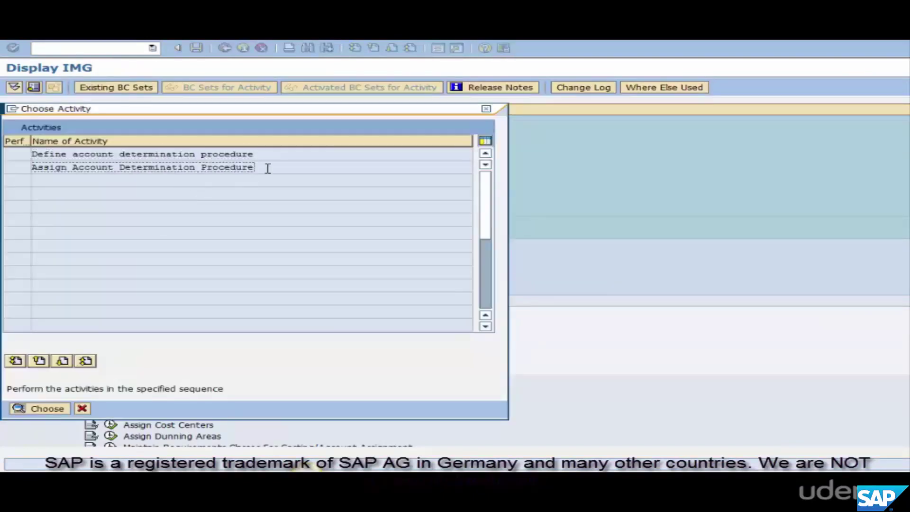
double_click(266, 168)
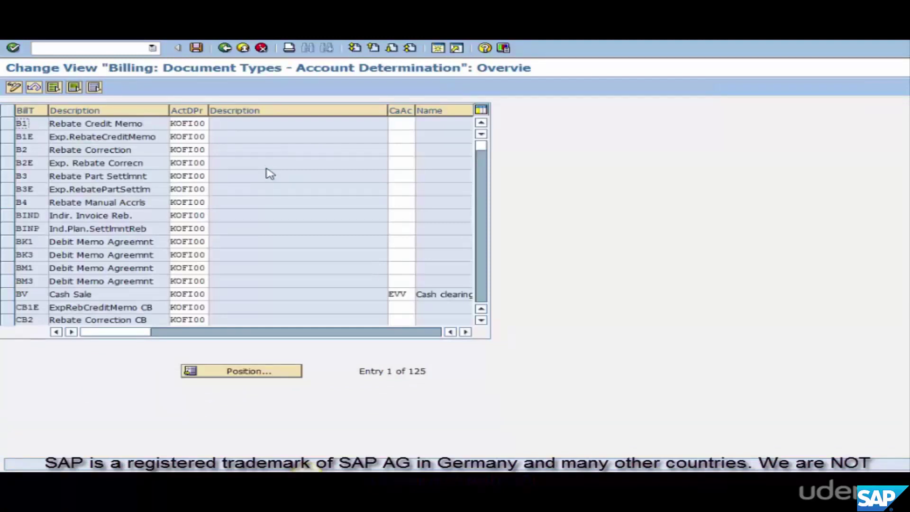
Locate billing type ZJAR, assign account determination procedure ZOFI00 to it and save.
click(270, 374)
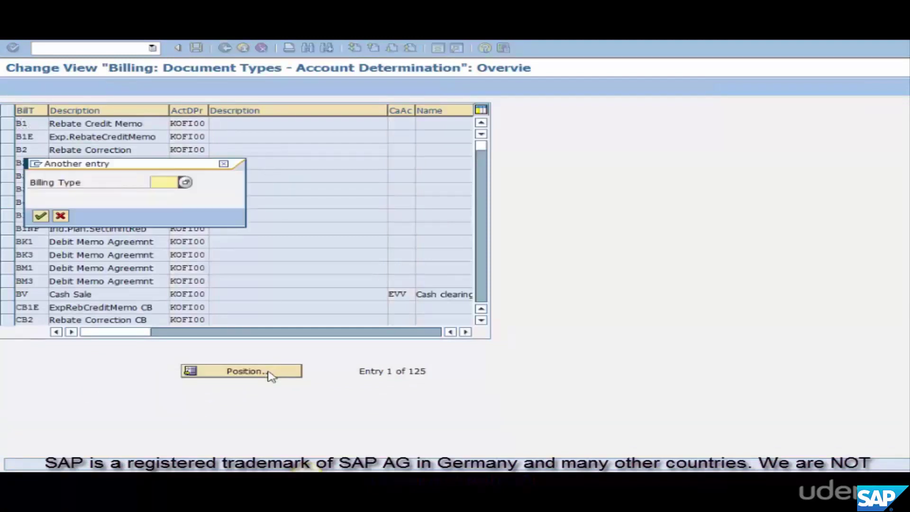
text(ZJAR)
key(Return)
click(208, 125)
key(F4)
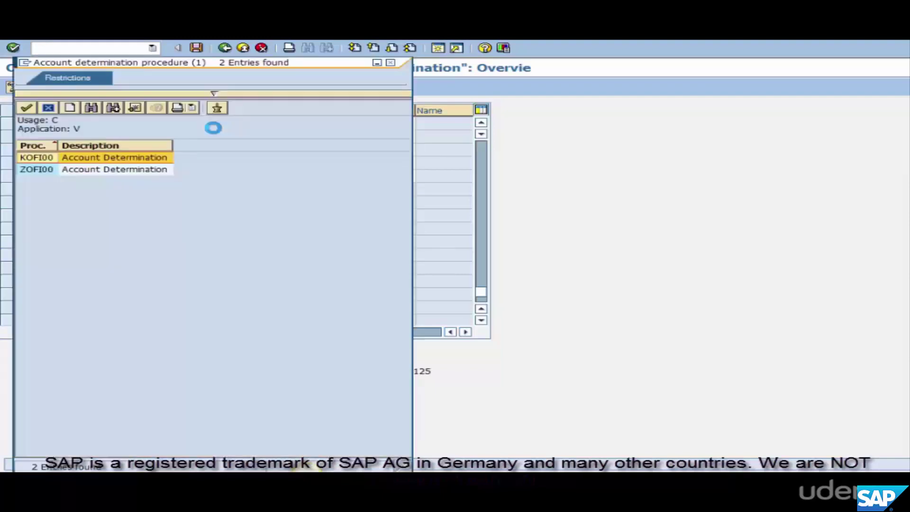
double_click(150, 169)
click(196, 48)
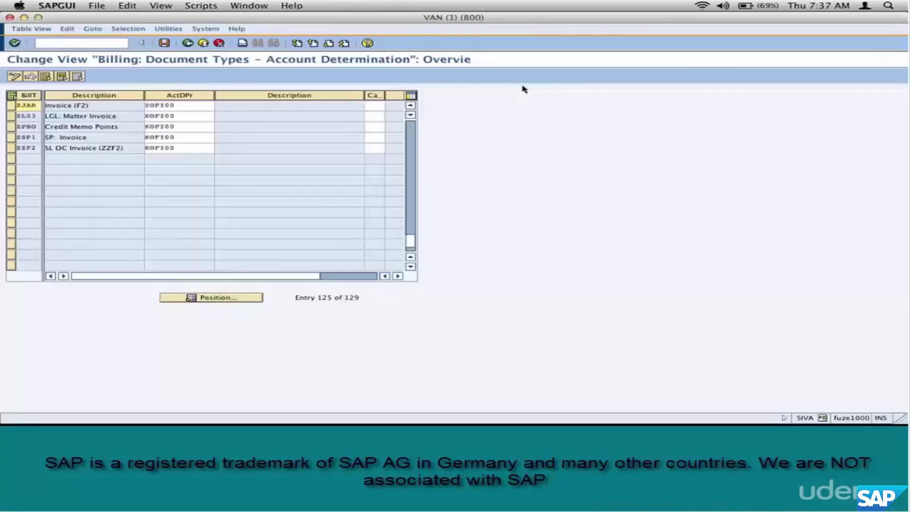
Leave the procedure assignment and open the Assign G/L Accounts activity.
click(188, 43)
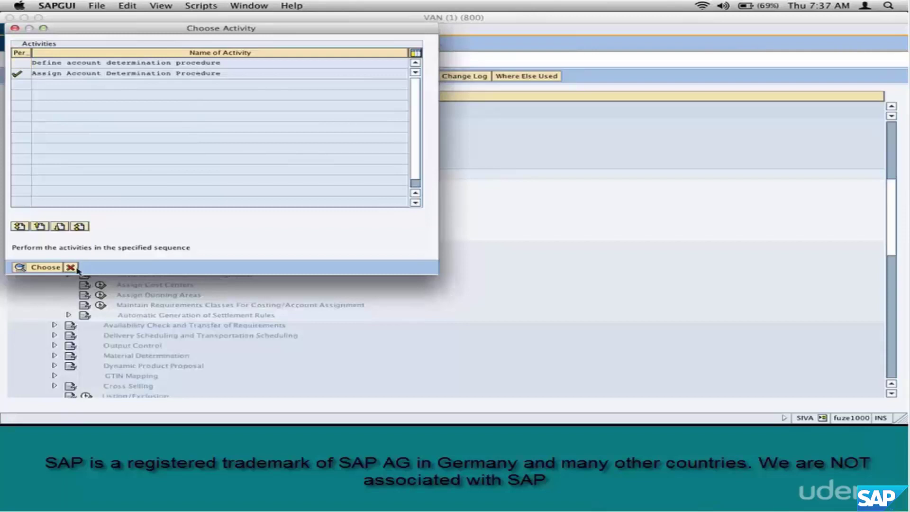
click(71, 267)
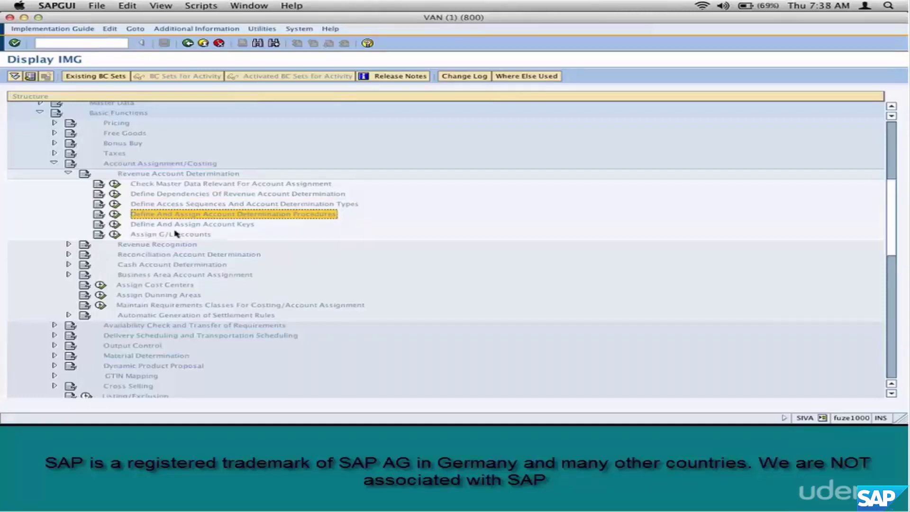
key(Down)
key(Down)
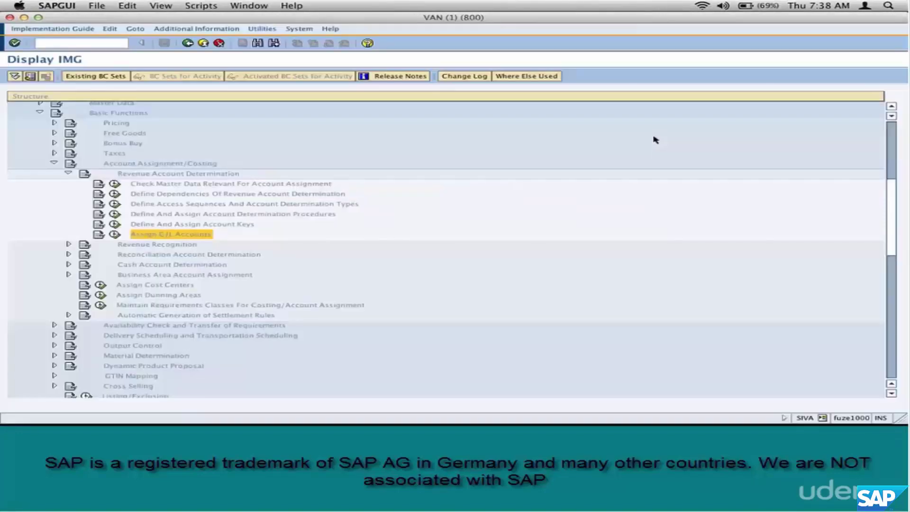
click(114, 234)
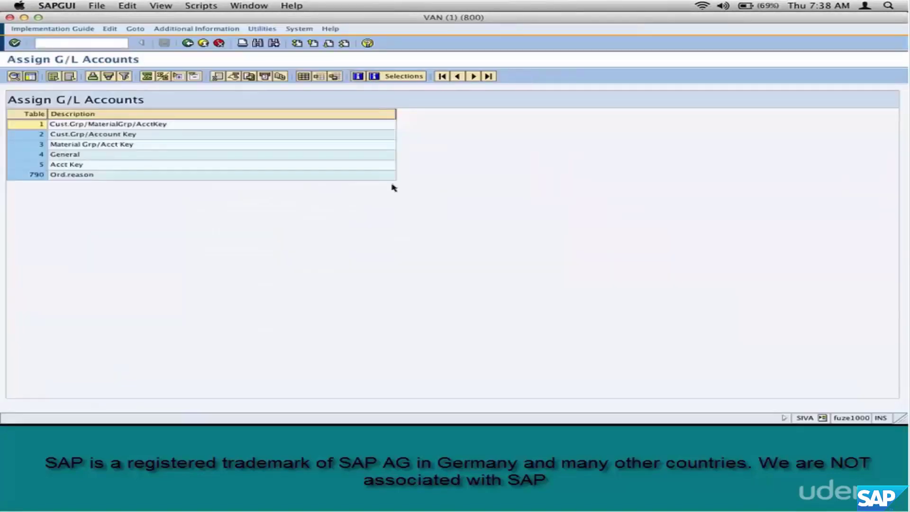
Display the G/L account assignments of table 790 (Ord.reason), widen the application column, and switch to table 5 (Acct Key).
click(117, 176)
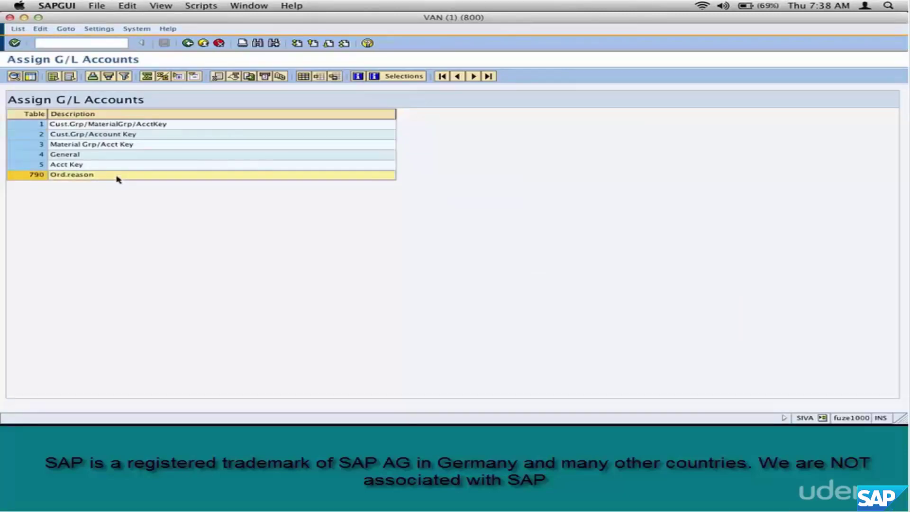
double_click(67, 177)
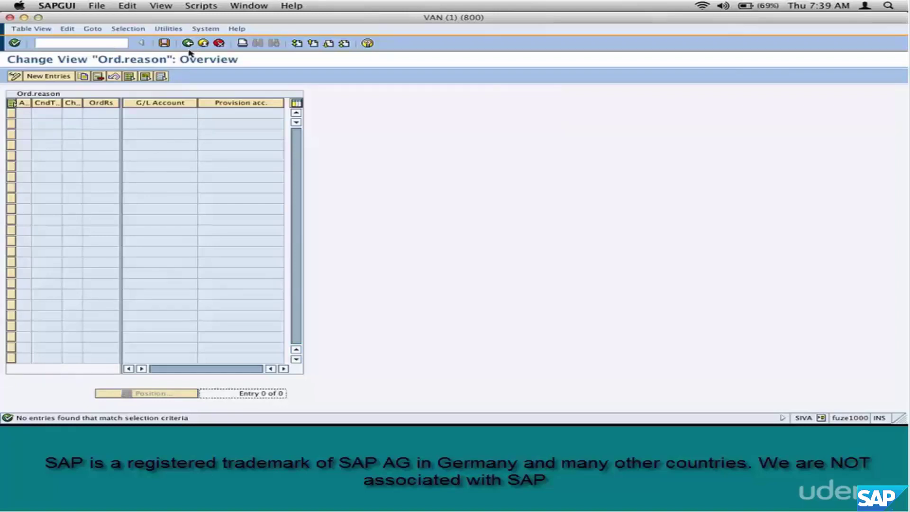
drag(31, 102, 47, 98)
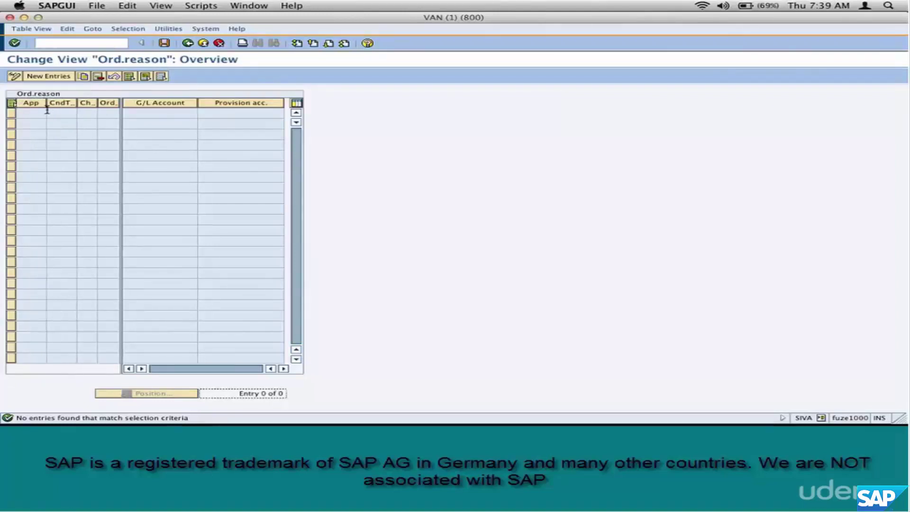
click(219, 43)
click(90, 165)
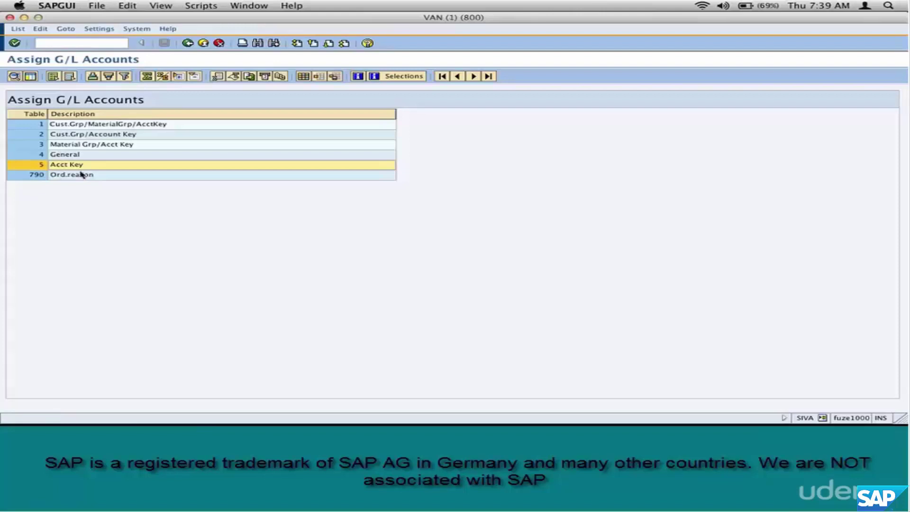
key(Return)
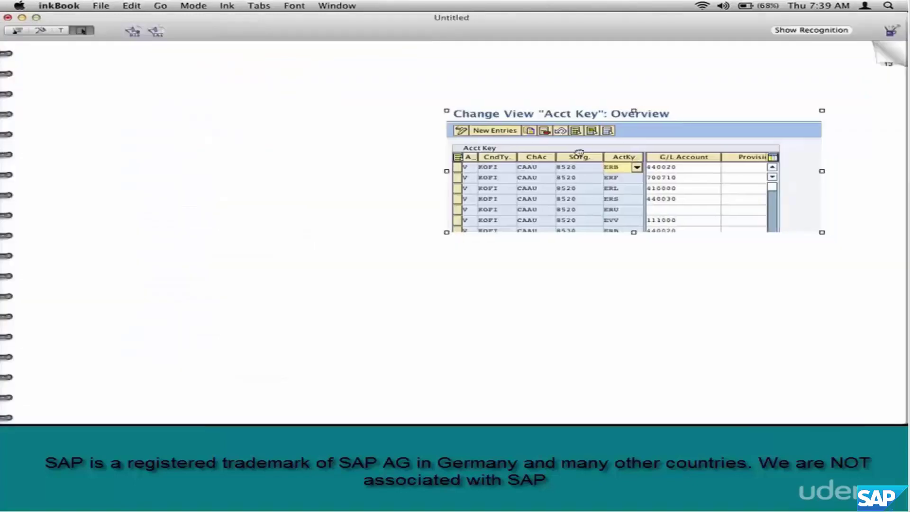
In inkBook, reposition the Acct Key screenshot on the page and annotate its application column with "Application V = Sales".
drag(573, 153, 378, 111)
click(41, 31)
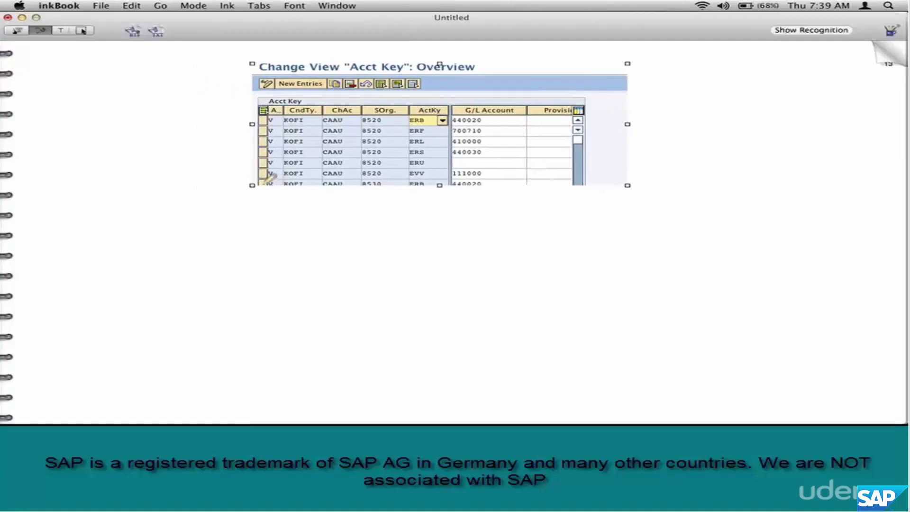
mouse_move(273, 104)
mouse_down()
mouse_move(250, 97)
mouse_move(218, 105)
mouse_up()
mouse_move(131, 124)
mouse_down()
mouse_move(193, 87)
mouse_move(211, 94)
mouse_up()
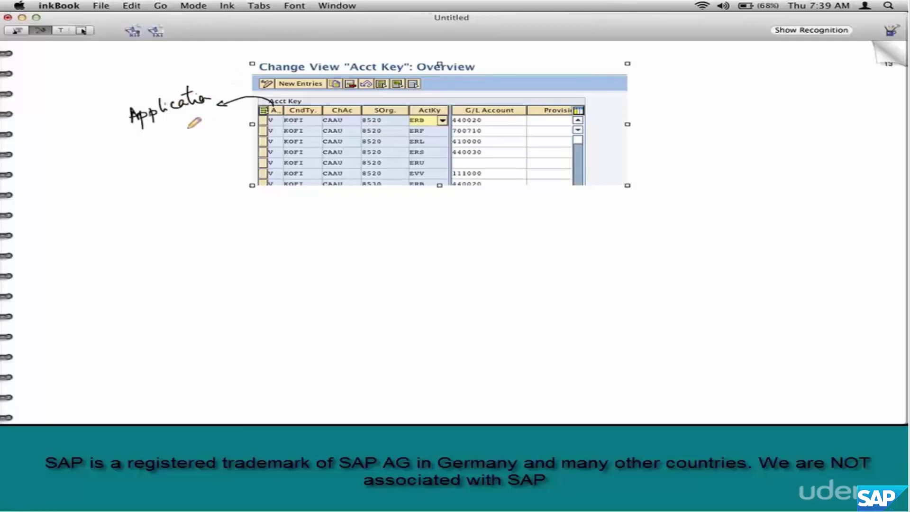
mouse_move(134, 137)
mouse_down()
mouse_move(141, 151)
mouse_move(159, 136)
mouse_up()
mouse_move(153, 142)
mouse_down()
mouse_move(203, 115)
mouse_move(199, 122)
mouse_up()
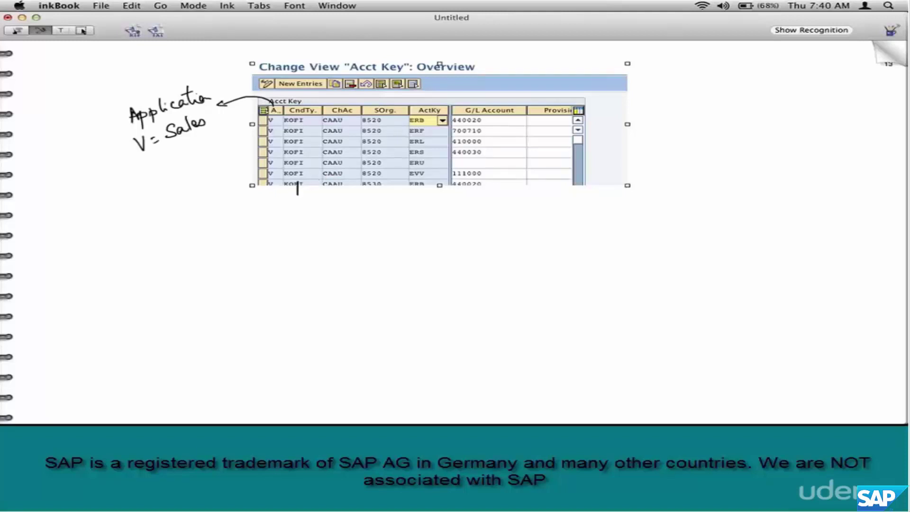
Draw an arrow from the CndTy. column and label it "A/c Det Cond Type" by hand.
drag(292, 194, 301, 194)
drag(262, 226, 286, 222)
mouse_move(295, 204)
mouse_down()
mouse_move(296, 216)
mouse_move(307, 211)
mouse_up()
drag(310, 201, 311, 211)
drag(307, 205, 317, 203)
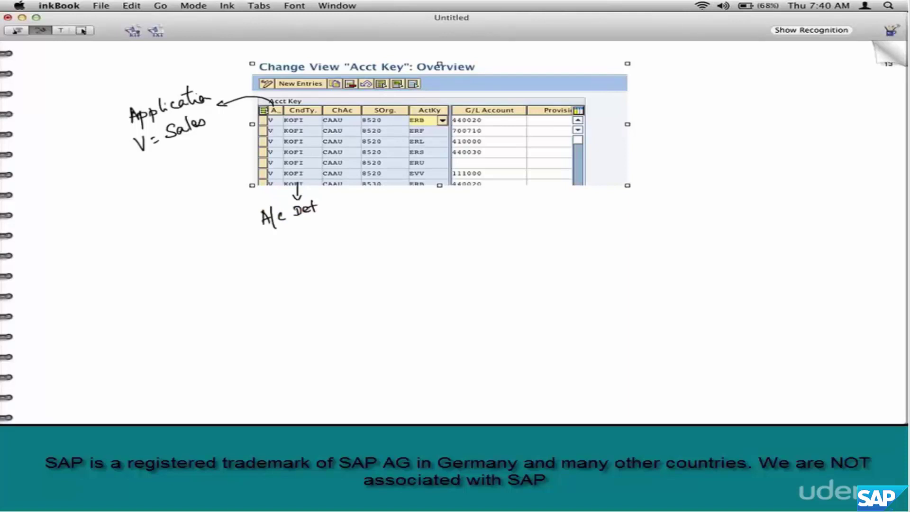
mouse_move(260, 240)
mouse_down()
mouse_move(275, 245)
mouse_move(296, 232)
mouse_up()
mouse_move(291, 232)
mouse_down()
mouse_move(298, 246)
mouse_move(309, 230)
mouse_up()
drag(310, 231, 317, 227)
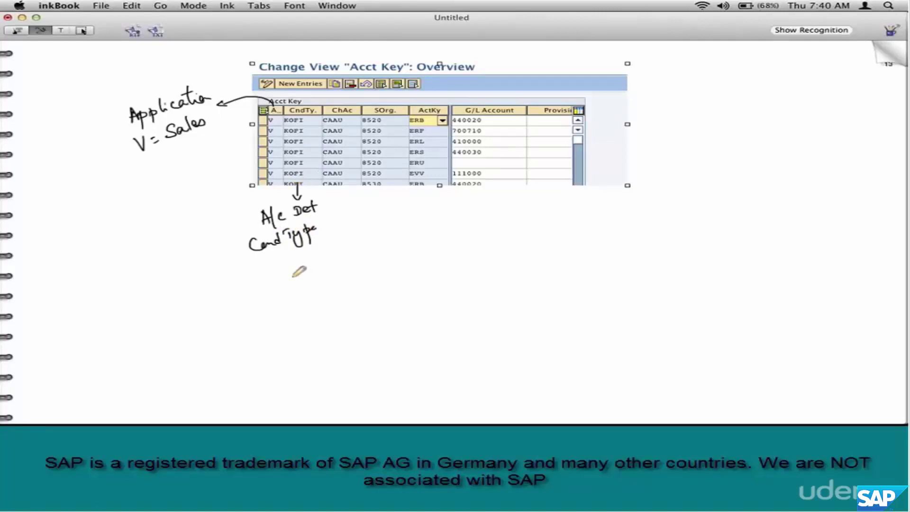
Write "(ZOFI)" below the condition type note and draw an arrow pointing up to it.
mouse_move(290, 276)
mouse_down()
mouse_move(301, 289)
mouse_move(330, 285)
mouse_up()
drag(275, 278, 277, 293)
drag(335, 269, 339, 293)
drag(304, 261, 299, 245)
drag(295, 253, 308, 250)
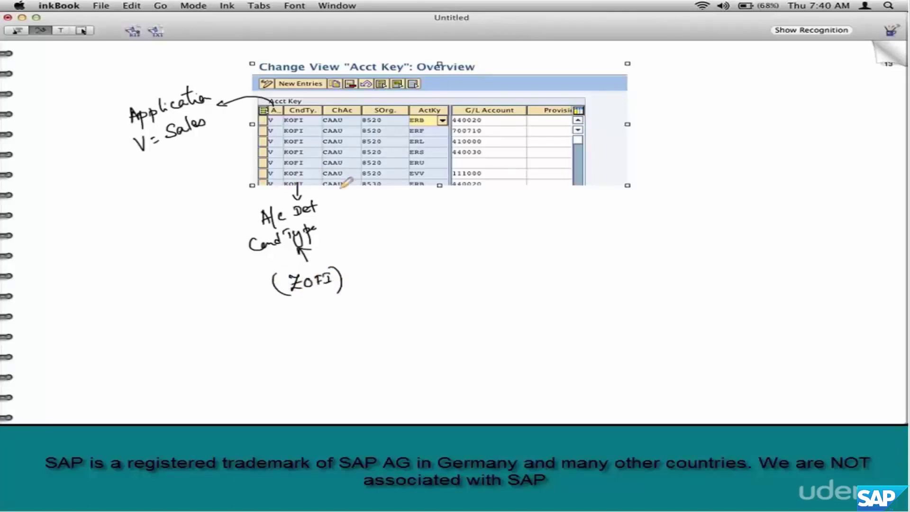
Label the ChAc column "Chart of A/c" and sketch a box with a ticked stem beneath and an arrow to "Company Code".
mouse_move(335, 183)
mouse_down()
mouse_move(384, 239)
mouse_move(415, 214)
mouse_move(416, 233)
mouse_move(424, 222)
mouse_move(429, 238)
mouse_move(448, 216)
mouse_move(457, 230)
mouse_move(473, 222)
mouse_up()
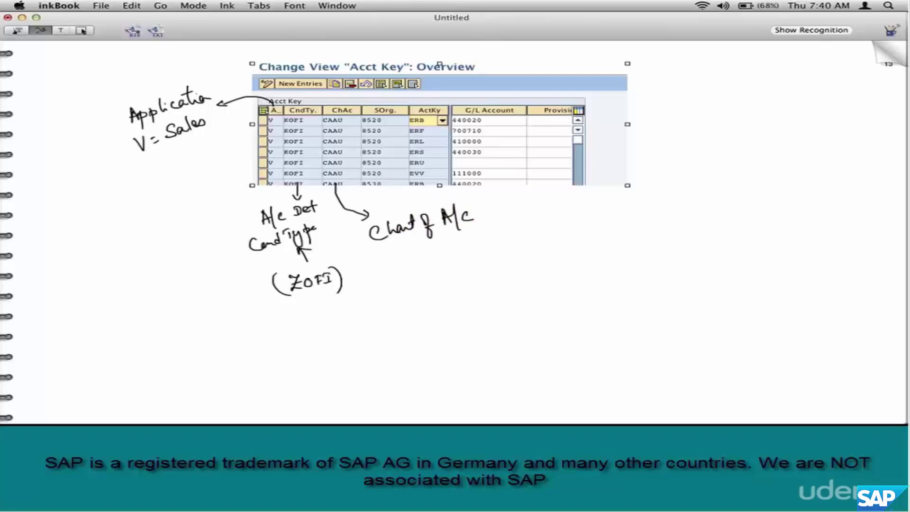
mouse_move(427, 271)
mouse_down()
mouse_move(429, 251)
mouse_move(418, 274)
mouse_move(456, 304)
mouse_move(452, 356)
mouse_up()
drag(444, 296, 469, 296)
drag(503, 255, 545, 256)
drag(537, 249, 540, 263)
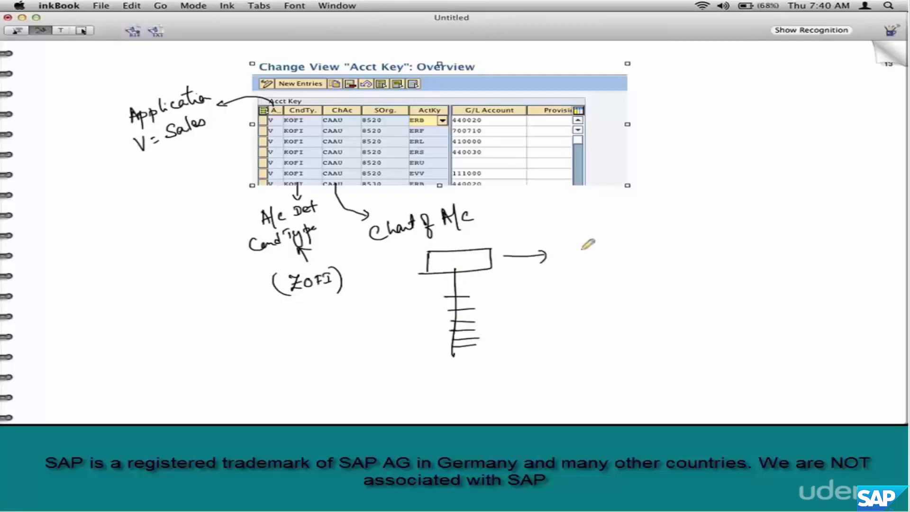
mouse_move(588, 239)
mouse_down()
mouse_move(585, 254)
mouse_move(658, 243)
mouse_move(649, 274)
mouse_up()
drag(673, 239, 698, 246)
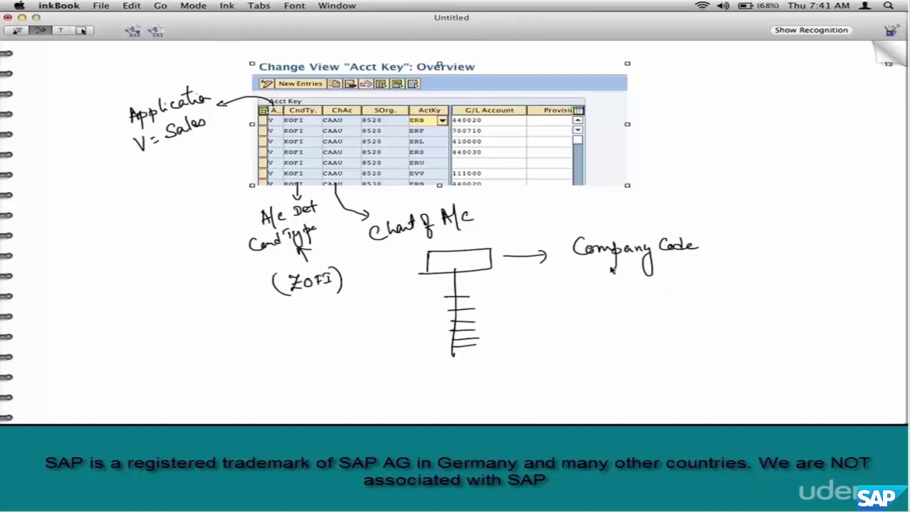
Switch to SAP GUI, open transaction SPRO in a new session and display the SAP Customizing Implementation Guide.
key(super+Tab)
text(/ospro)
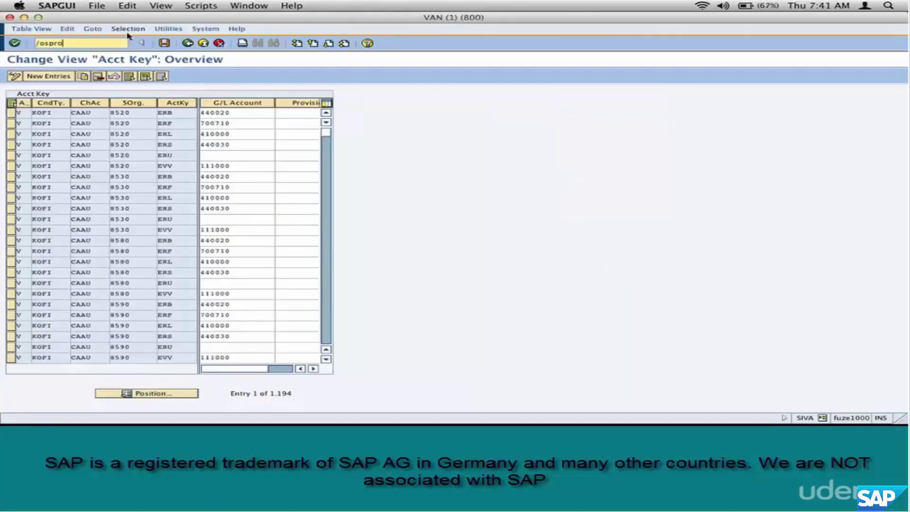
key(Return)
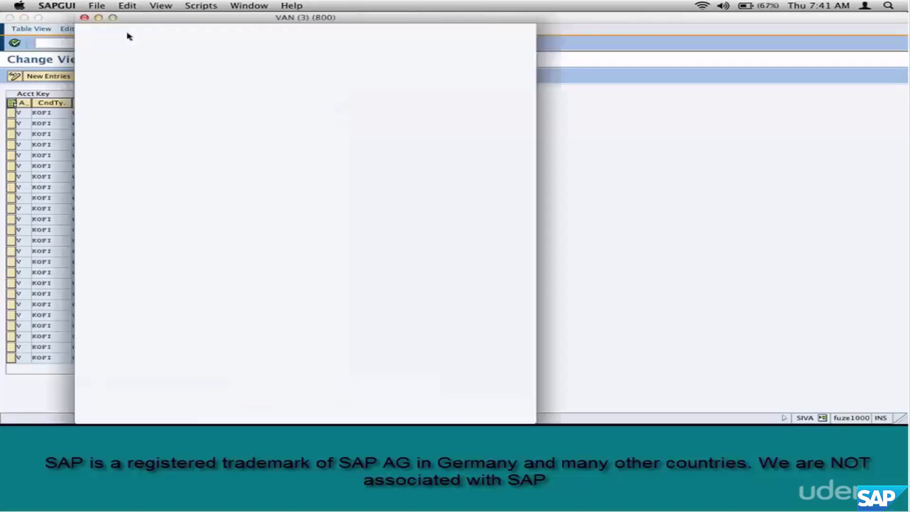
click(56, 79)
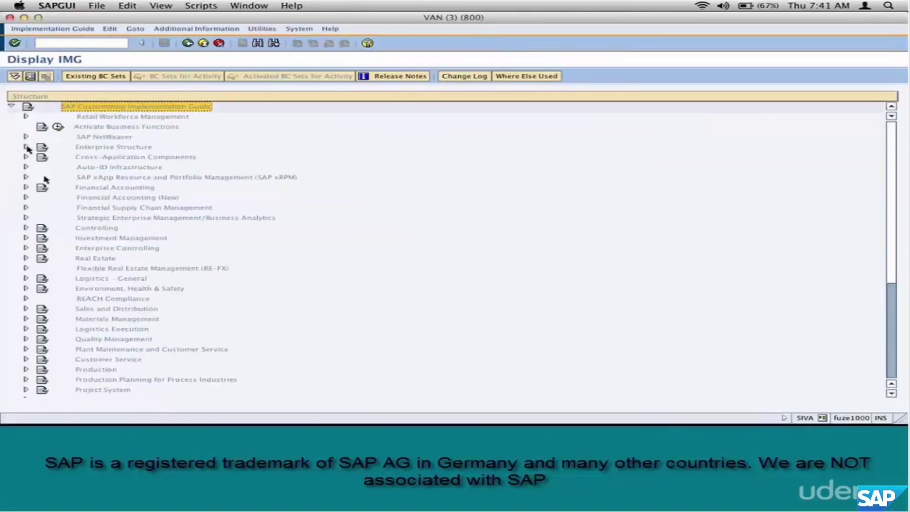
Open the global parameters of company code 1000 (IDES AG) from Financial Accounting Global Settings > Company Code > Enter Global Parameters.
click(26, 187)
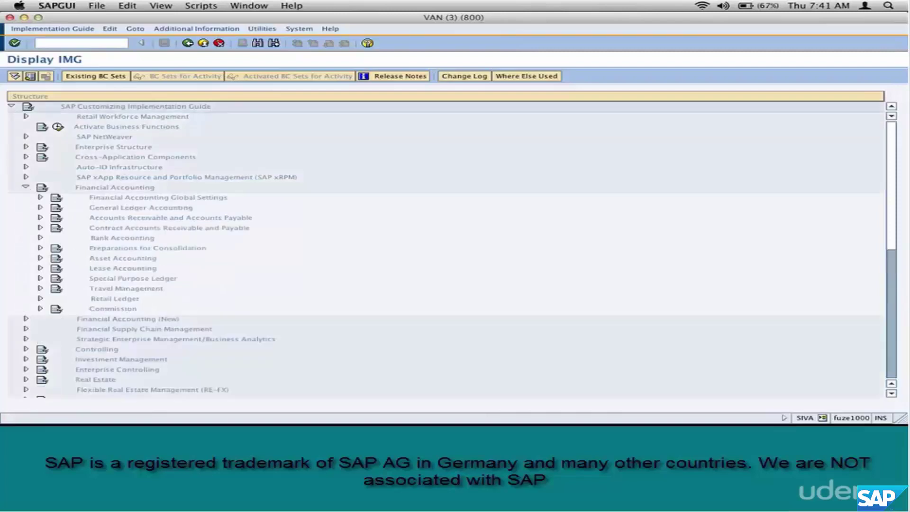
click(41, 197)
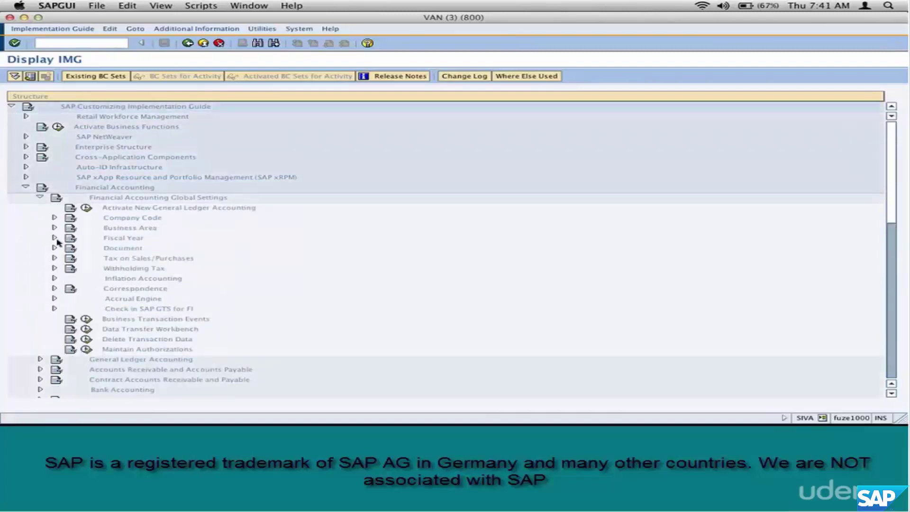
click(54, 218)
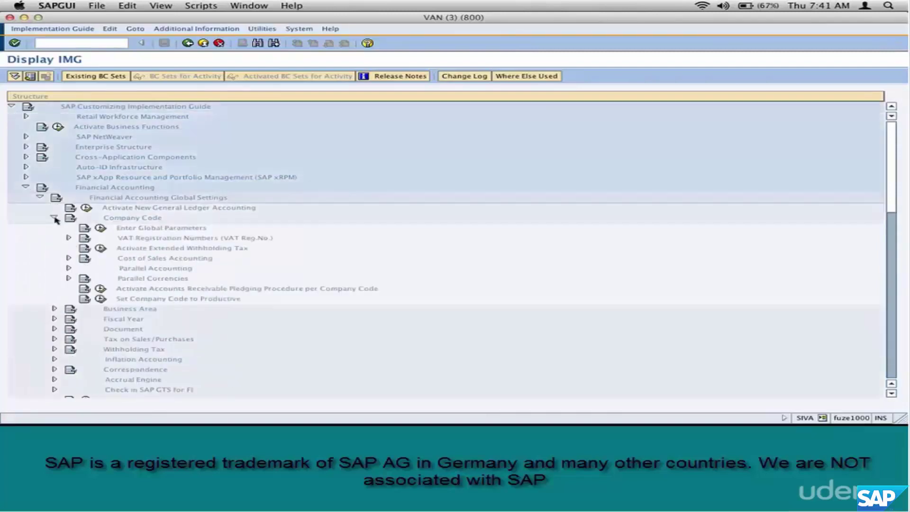
click(134, 229)
click(100, 229)
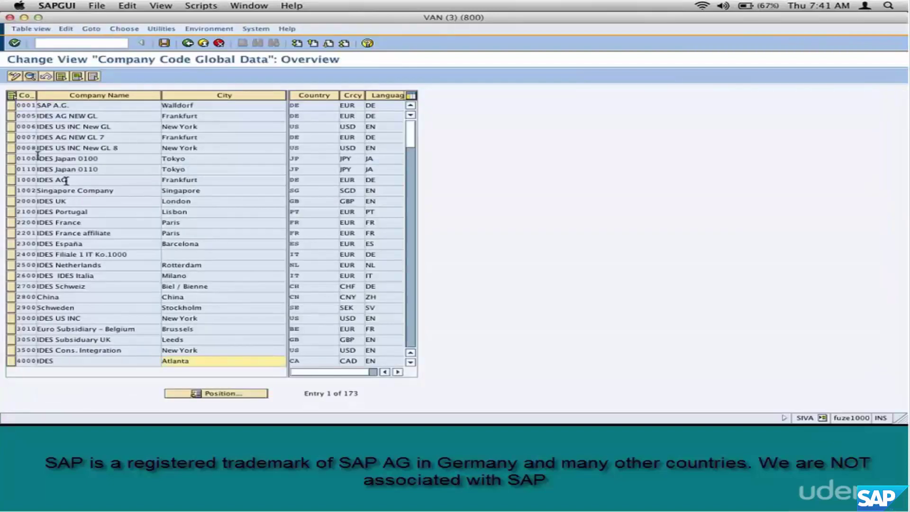
click(79, 180)
double_click(79, 180)
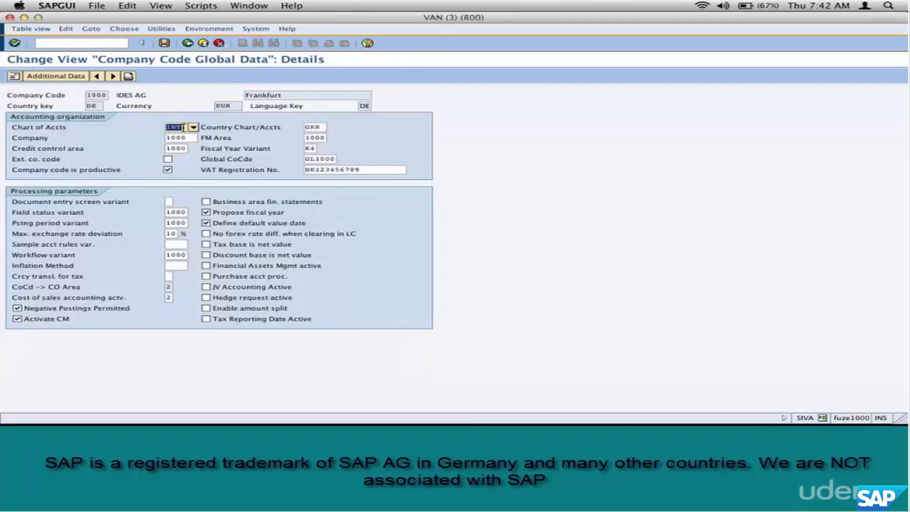
Capture company code 1000's header and chart of accounts fields and paste the capture near the foot of the inkBook page.
click(183, 127)
drag(4, 86, 423, 153)
key(super+Tab)
key(super+v)
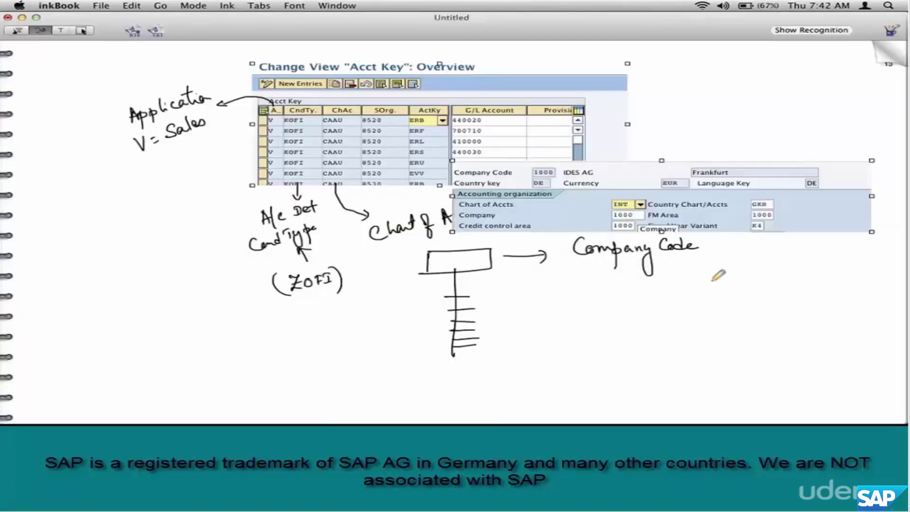
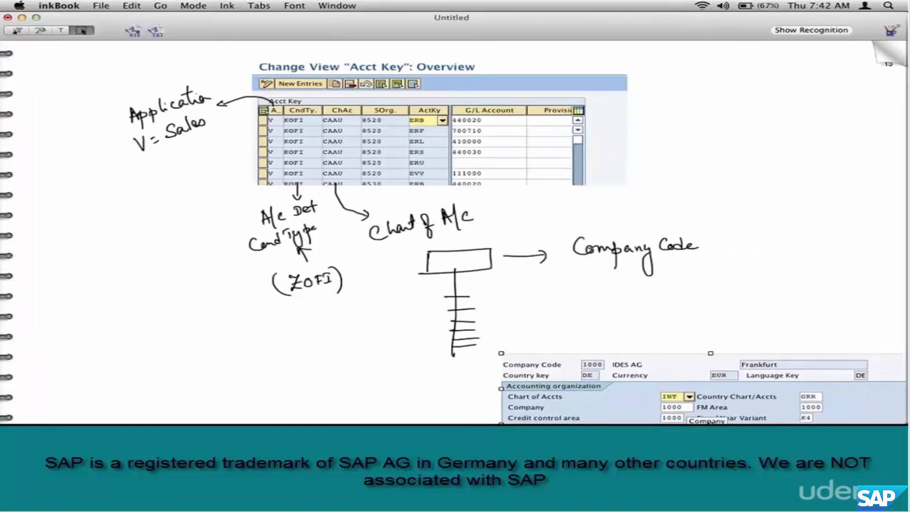
Return to the SAP IMG tree, capture the path to Enter Global Parameters and place it in inkBook below the "Company Code" note.
key(super+Tab)
click(188, 43)
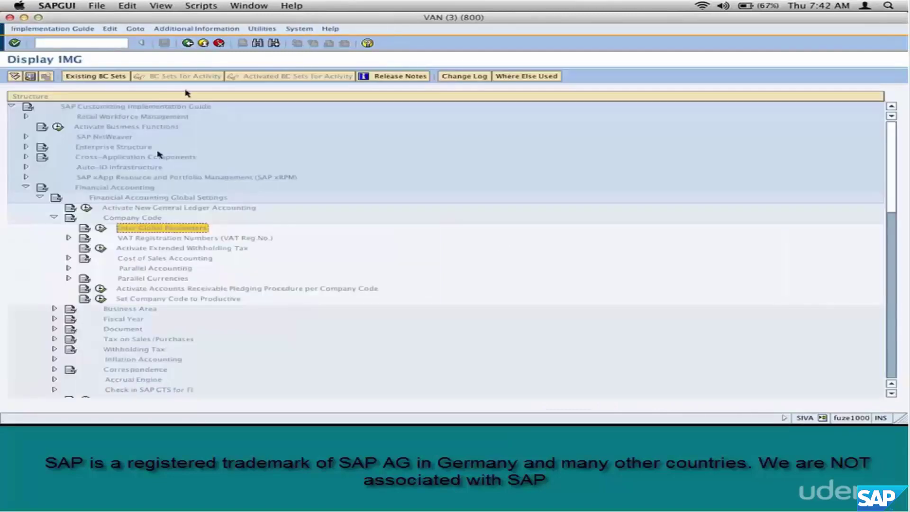
key(super+ctrl+shift+4)
drag(13, 174, 318, 246)
key(super+Tab)
key(super+v)
drag(708, 184, 868, 292)
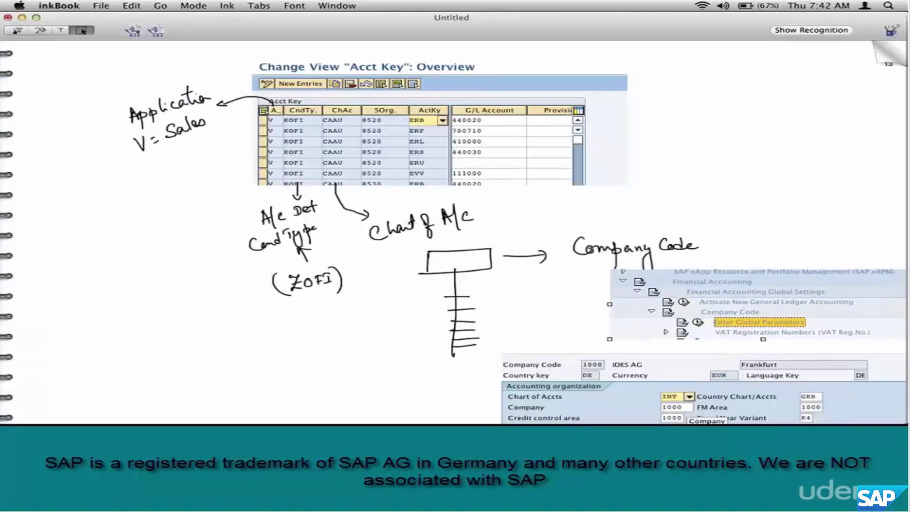
Draw an arrow from Enter Global Parameters down to the company code capture and box its Chart of Accts value INT.
click(41, 31)
mouse_move(614, 381)
mouse_down()
mouse_move(592, 411)
mouse_move(706, 379)
mouse_up()
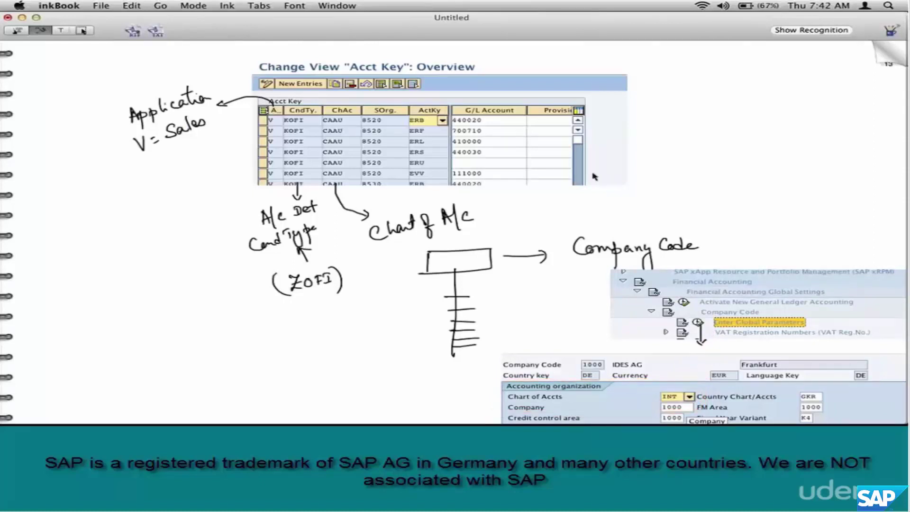
mouse_move(400, 106)
mouse_down()
mouse_move(401, 191)
mouse_move(457, 106)
mouse_move(402, 105)
mouse_up()
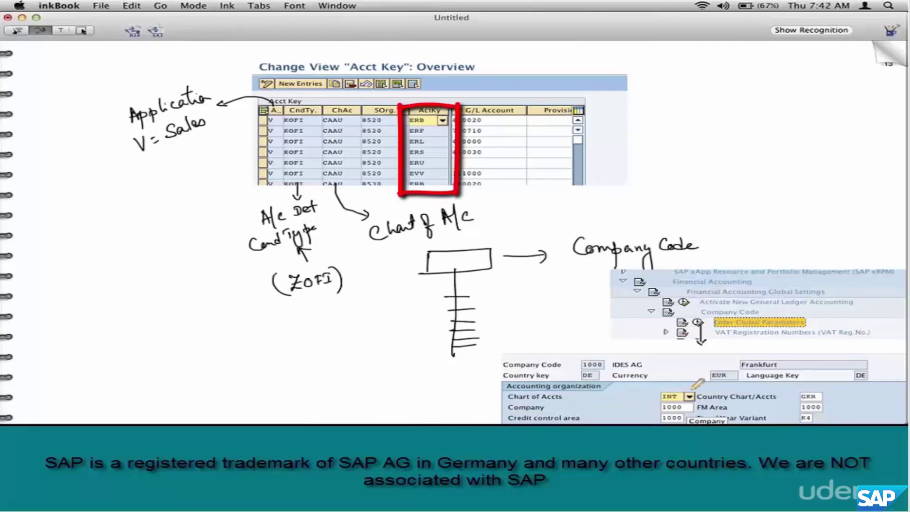
mouse_move(681, 387)
mouse_down()
mouse_move(660, 401)
mouse_move(693, 401)
mouse_move(694, 385)
mouse_up()
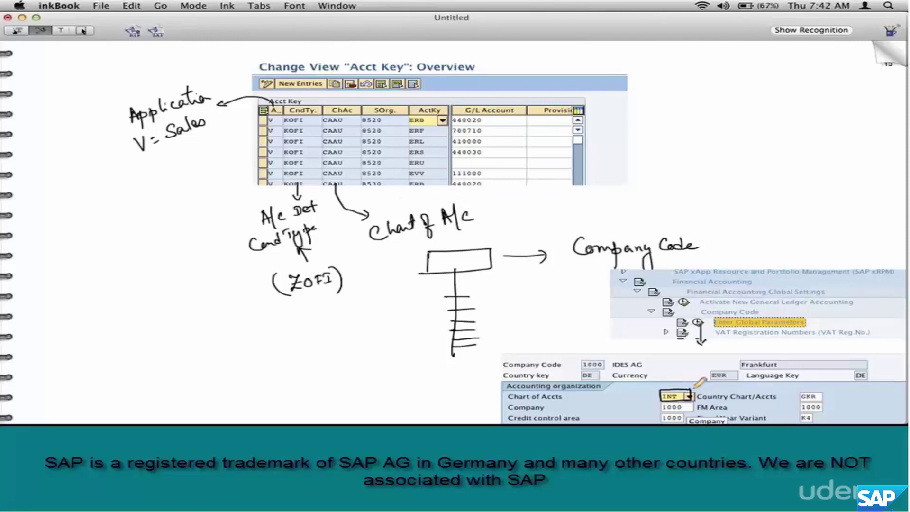
Label the ActKy column "A/c Keys" with an arrow and write "Pricing Procedure" beside it with an arrow to that label.
mouse_move(432, 106)
mouse_down()
mouse_move(527, 69)
mouse_move(431, 107)
mouse_up()
mouse_move(553, 70)
mouse_down()
mouse_move(562, 48)
mouse_move(569, 69)
mouse_up()
drag(580, 53, 581, 66)
drag(587, 52, 610, 71)
mouse_move(615, 54)
mouse_down()
mouse_move(612, 64)
mouse_move(711, 59)
mouse_up()
mouse_move(722, 48)
mouse_down()
mouse_move(723, 63)
mouse_move(731, 53)
mouse_up()
drag(741, 53, 758, 59)
drag(758, 56, 771, 67)
mouse_move(783, 46)
mouse_down()
mouse_move(783, 59)
mouse_move(876, 53)
mouse_up()
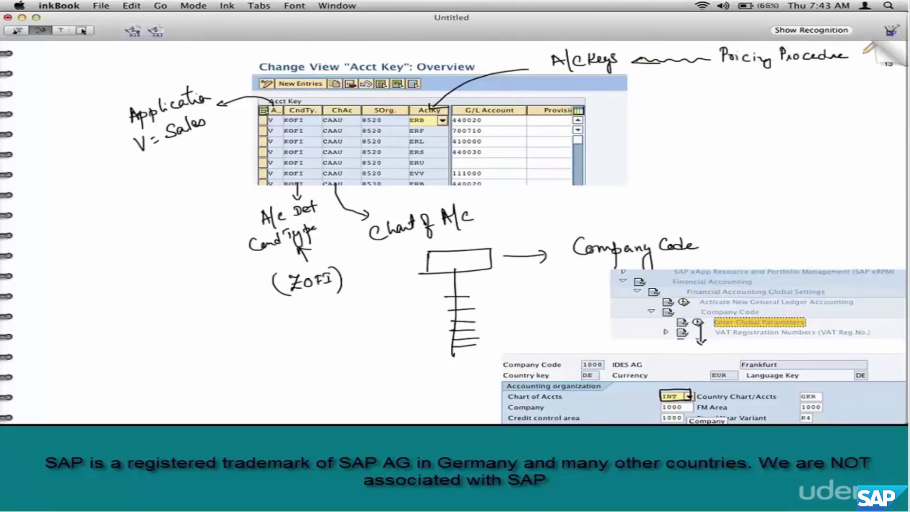
In SAP GUI, run /ovok0 in a new session and open the control steps of pricing procedure ZJAR01.
key(super+Tab)
text(/ovo8)
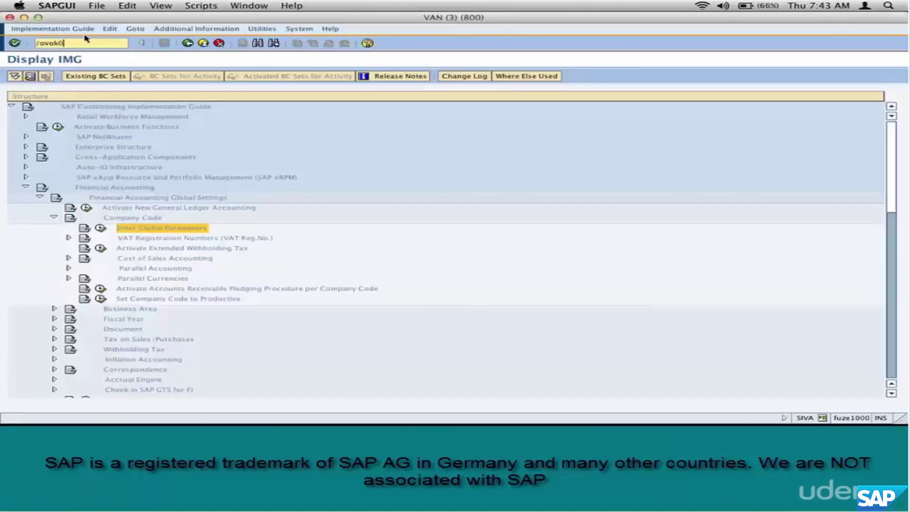
key(Return)
click(326, 393)
text(ZJAR01)
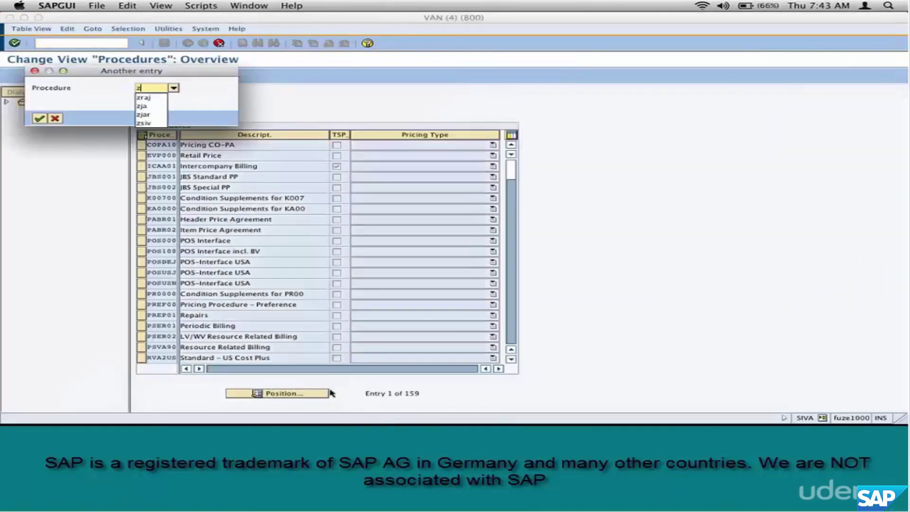
key(Return)
double_click(54, 113)
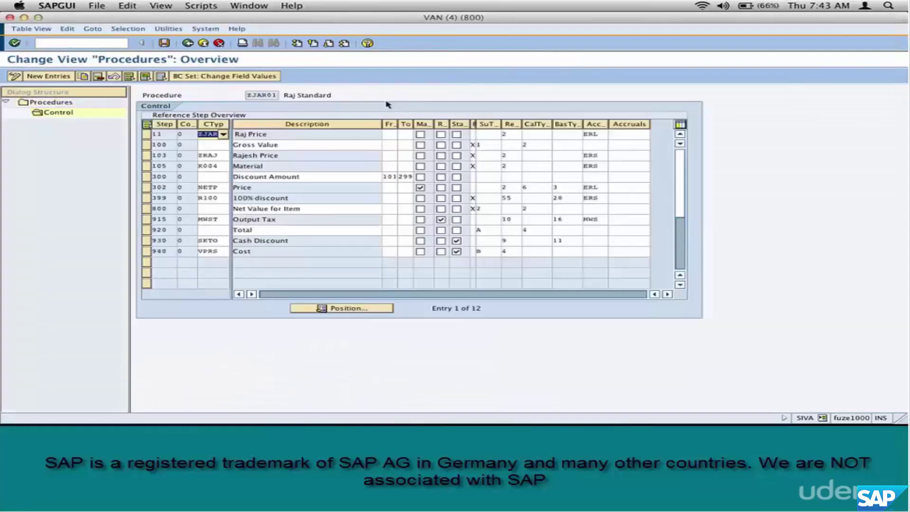
Place a capture of the ZJAR01 steps on a new inkBook page and bracket its account key column as "A/c Keys".
click(596, 164)
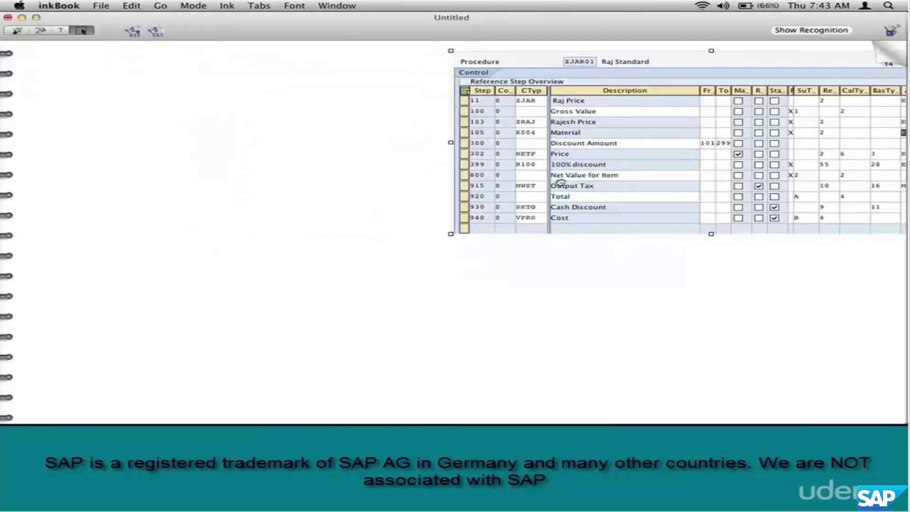
drag(561, 182, 300, 189)
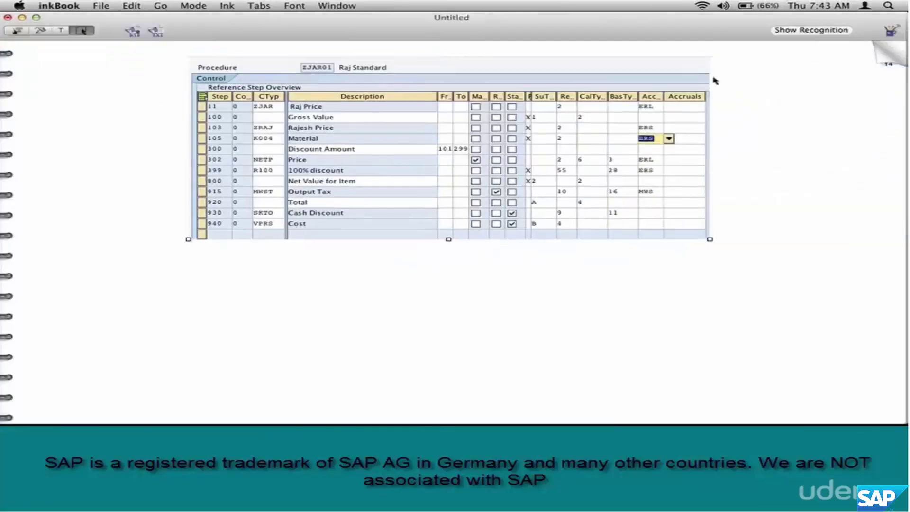
click(40, 31)
drag(666, 95, 675, 192)
drag(694, 142, 729, 135)
drag(737, 133, 760, 119)
drag(774, 118, 810, 111)
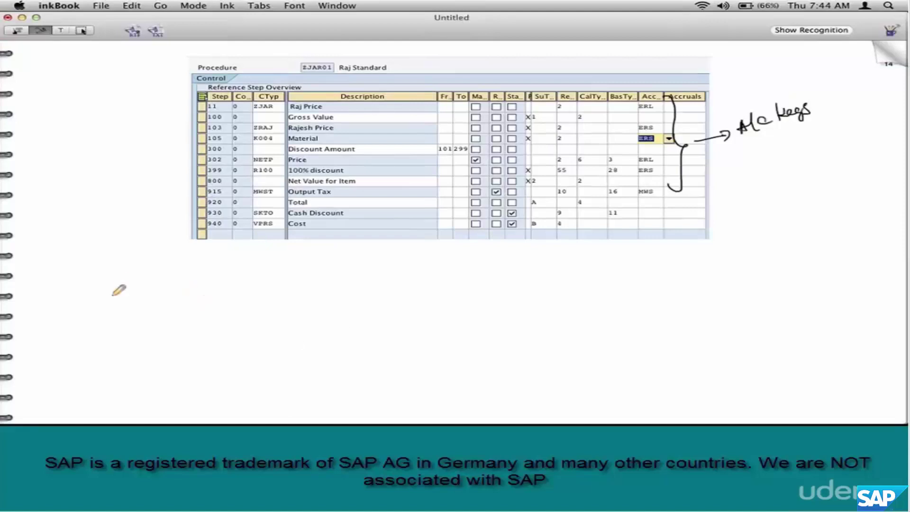
Write the example item line "10 - M-01 - PR00 - 100" below the pricing procedure capture.
mouse_move(63, 286)
mouse_down()
mouse_move(62, 296)
mouse_move(71, 286)
mouse_move(90, 290)
mouse_up()
mouse_move(103, 285)
mouse_down()
mouse_move(107, 294)
mouse_move(115, 284)
mouse_move(114, 295)
mouse_up()
click(120, 289)
mouse_move(133, 284)
mouse_down()
mouse_move(130, 297)
mouse_move(189, 287)
mouse_up()
click(176, 288)
drag(218, 293, 219, 288)
drag(228, 292, 241, 293)
drag(249, 290, 256, 285)
mouse_move(252, 279)
mouse_down()
mouse_move(252, 294)
mouse_move(280, 286)
mouse_up()
mouse_move(295, 281)
mouse_down()
mouse_move(297, 289)
mouse_move(313, 287)
mouse_up()
drag(313, 279, 324, 284)
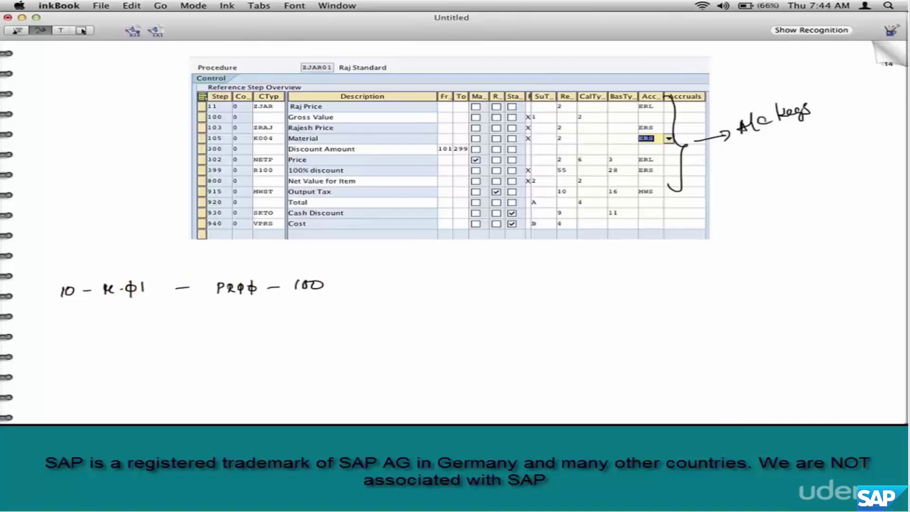
Write "KA00 - (-10)" beneath the PR00 price and rule it off with the subtotal 90.
mouse_move(223, 307)
mouse_down()
mouse_move(223, 323)
mouse_move(231, 323)
mouse_up()
drag(236, 315, 286, 316)
drag(313, 306, 337, 319)
drag(200, 335, 371, 327)
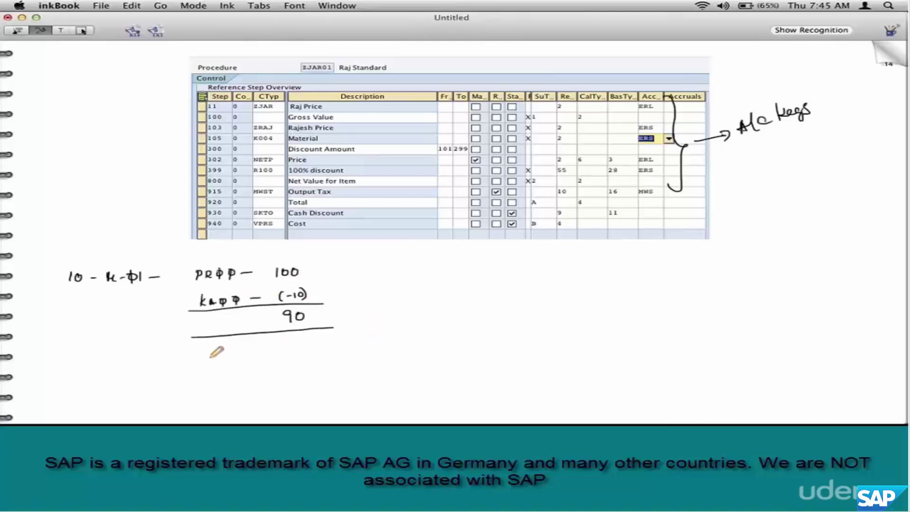
Add "Freight - 5" below the subtotal of 90 and rule it off with the new subtotal 95.
drag(199, 345, 258, 348)
drag(265, 346, 304, 344)
drag(171, 367, 349, 349)
drag(288, 359, 307, 366)
drag(184, 379, 352, 368)
Write the tax line as 9.5 (10%) below the 95 subtotal and rule it off with the total 104.5.
mouse_move(200, 389)
mouse_down()
mouse_move(208, 399)
mouse_move(231, 394)
mouse_up()
mouse_move(331, 379)
mouse_down()
mouse_move(327, 387)
mouse_move(355, 379)
mouse_up()
drag(355, 375, 368, 386)
drag(289, 379, 312, 381)
drag(187, 405, 360, 391)
drag(285, 408, 310, 419)
click(316, 414)
drag(333, 406, 327, 417)
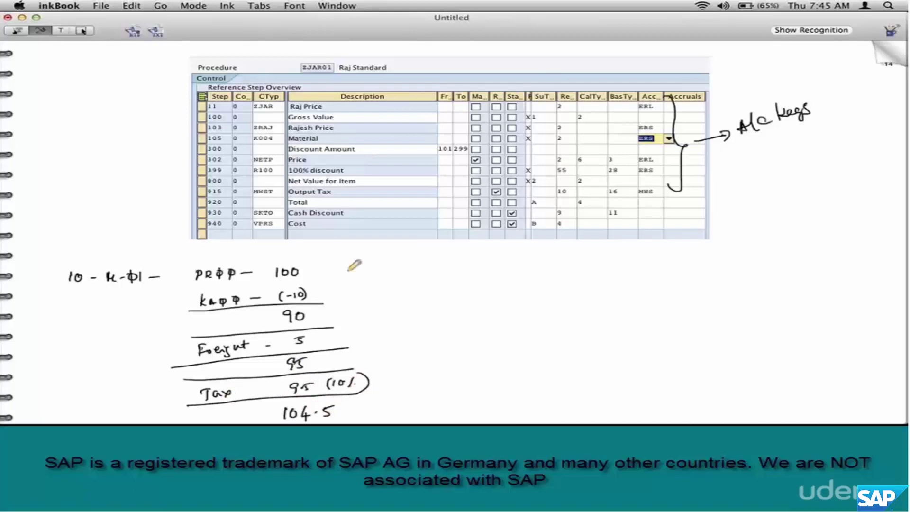
Draw arrows from the pricing lines to "Revenue (CR)", "Sales Ded (DR)", "Freight (CR)", "Tax (CR)" and "Recon (DR)".
drag(419, 269, 580, 270)
drag(594, 262, 611, 269)
drag(614, 254, 616, 271)
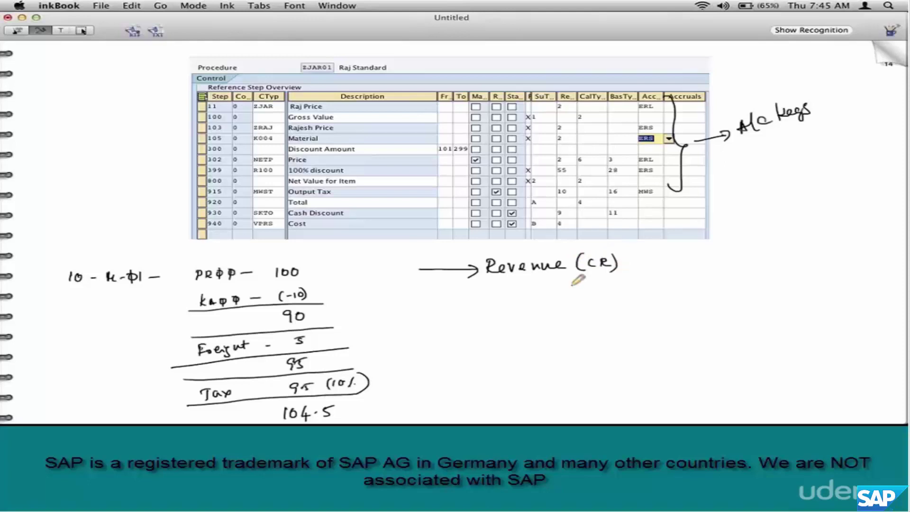
mouse_move(423, 295)
mouse_down()
mouse_move(480, 296)
mouse_move(472, 301)
mouse_move(609, 283)
mouse_move(625, 296)
mouse_up()
mouse_move(436, 334)
mouse_down()
mouse_move(490, 336)
mouse_move(592, 309)
mouse_move(505, 374)
mouse_move(592, 355)
mouse_move(601, 373)
mouse_up()
drag(449, 409, 633, 407)
drag(598, 388, 607, 419)
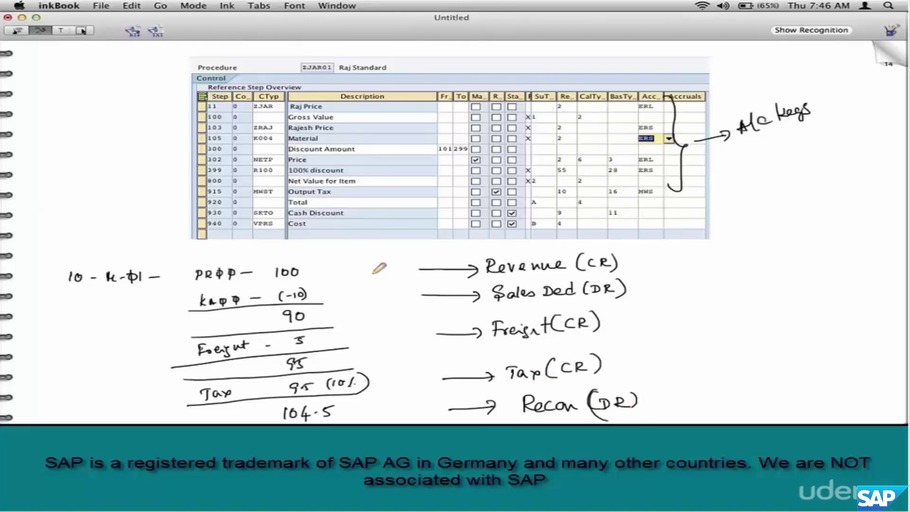
Draw a downward arrow above the account key column and write "ERL" beside Revenue and "ERS" beside Sales Ded.
mouse_move(366, 247)
mouse_down()
mouse_move(373, 243)
mouse_move(372, 260)
mouse_move(379, 247)
mouse_up()
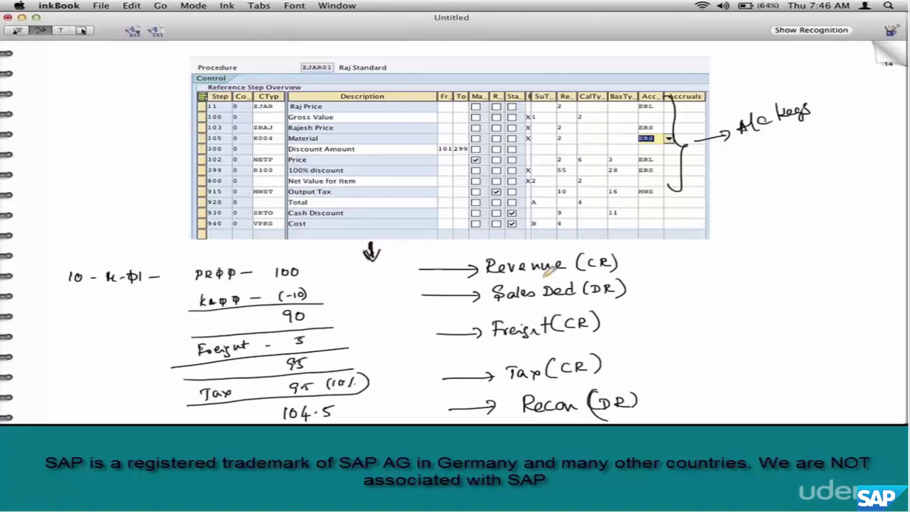
mouse_move(367, 269)
mouse_down()
mouse_move(359, 282)
mouse_move(385, 280)
mouse_up()
drag(393, 266, 403, 277)
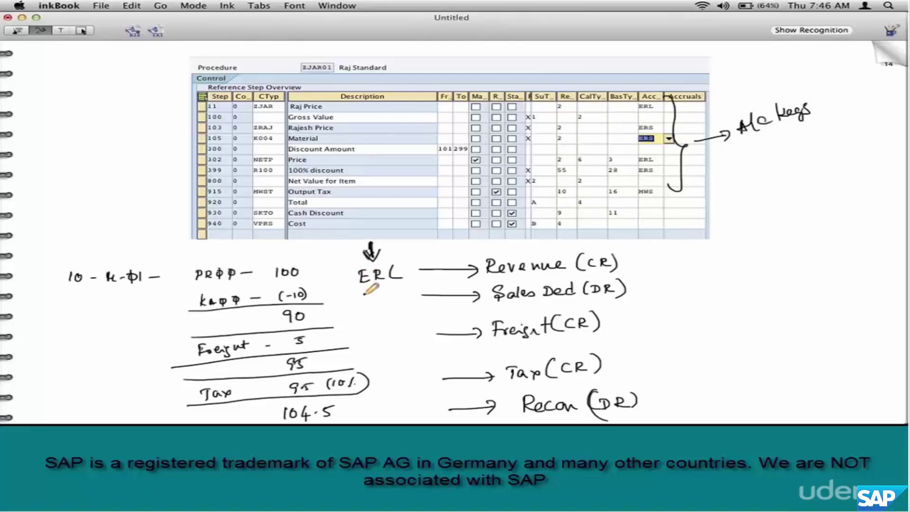
drag(363, 294, 394, 303)
drag(405, 290, 398, 302)
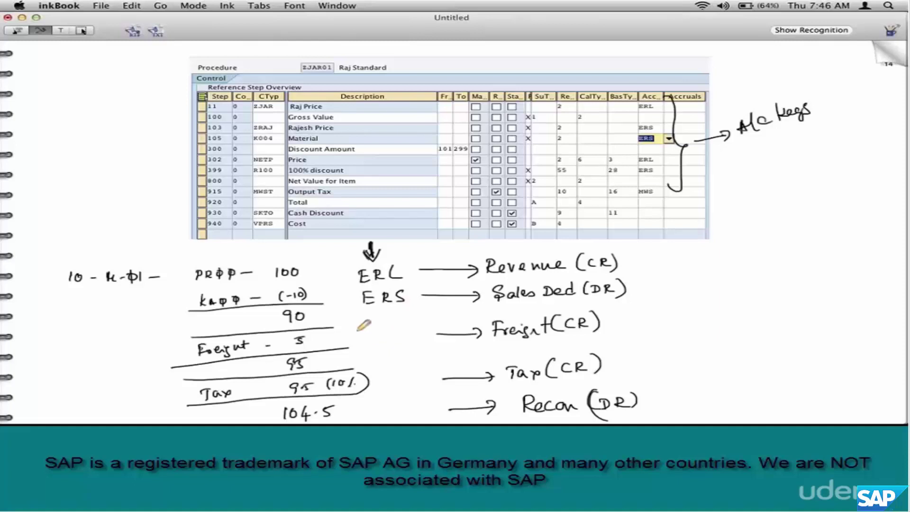
Write "MWS" on the tax line, underline MWS in the procedure capture, and head the key column "A/c Keys".
drag(385, 374, 427, 378)
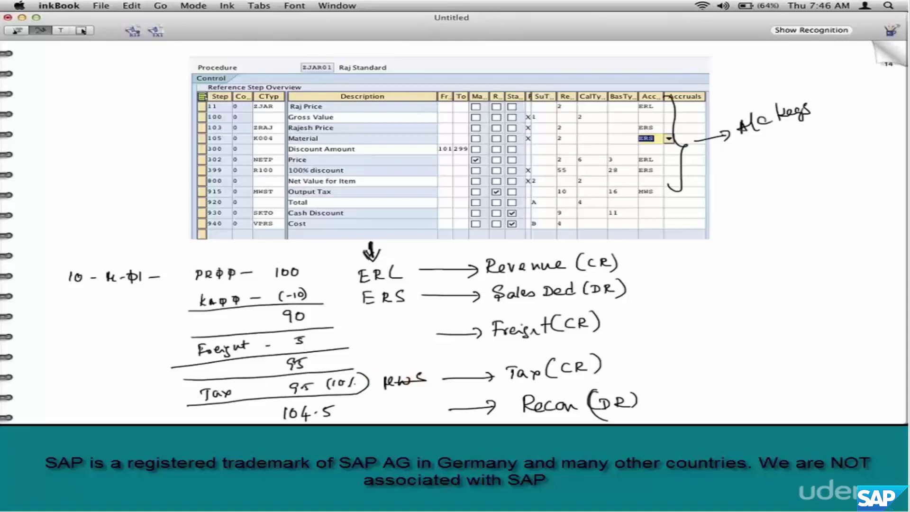
drag(639, 197, 662, 196)
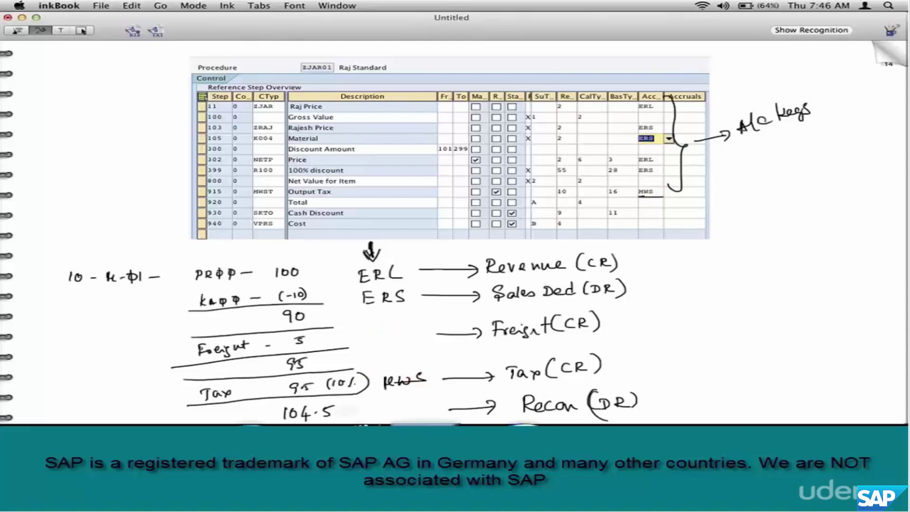
drag(344, 243, 353, 236)
mouse_move(356, 224)
mouse_down()
mouse_move(355, 244)
mouse_move(406, 231)
mouse_up()
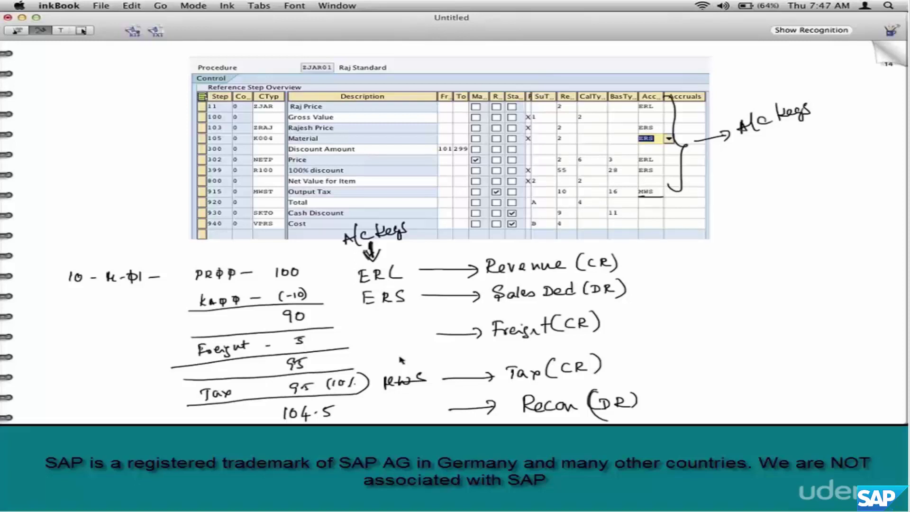
Switch to SAP GUI, return to the Assign G/L Accounts table list and select table 790, Ord.reason.
key(super+Tab)
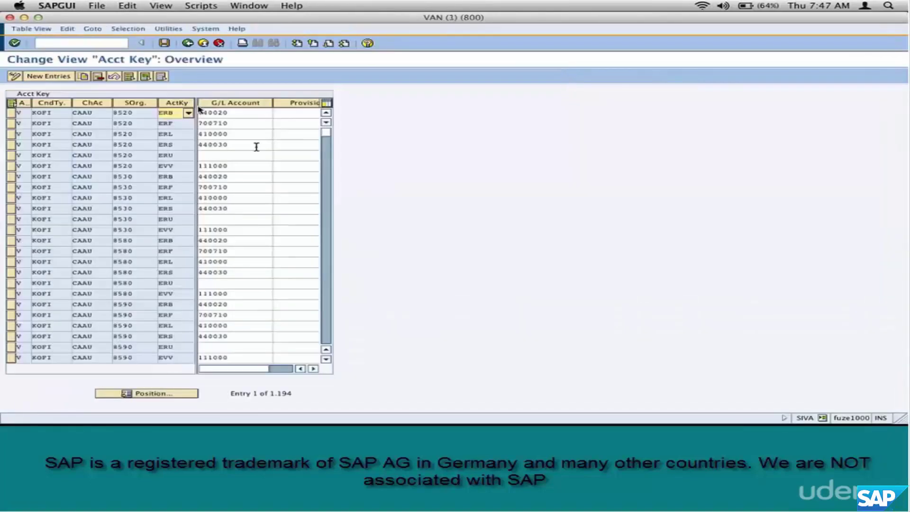
key(F3)
click(81, 176)
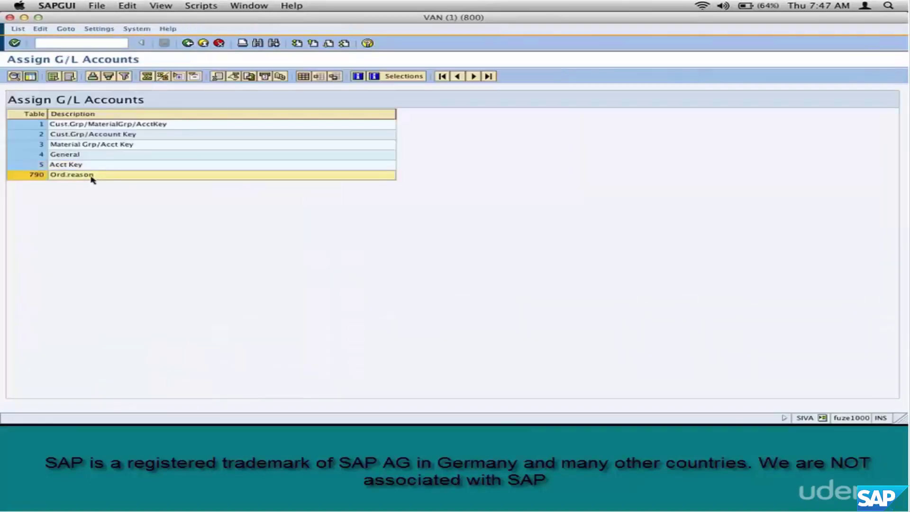
Start a new Ord.reason entry in table 790 with application V, condition type zof, chart of accounts INT and order reason 001 (Sales call).
double_click(90, 176)
key(F5)
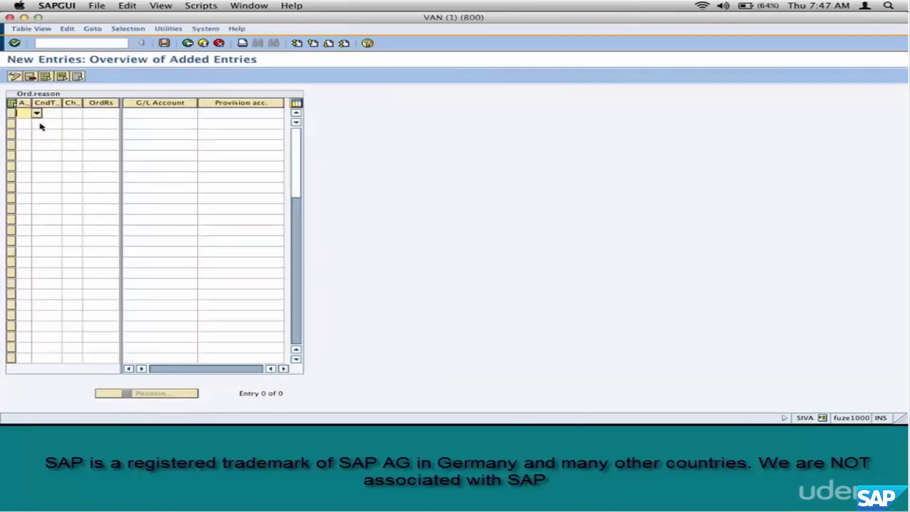
key(F4)
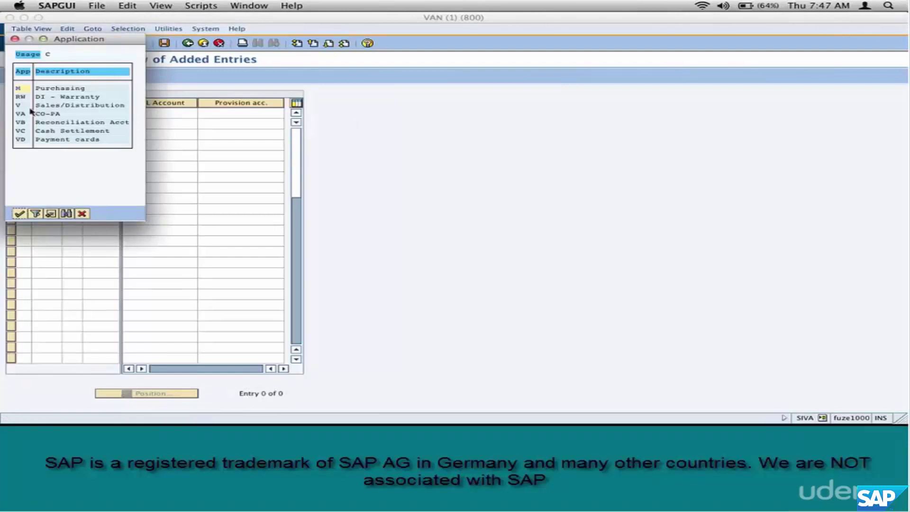
double_click(45, 104)
text(zof)
click(69, 112)
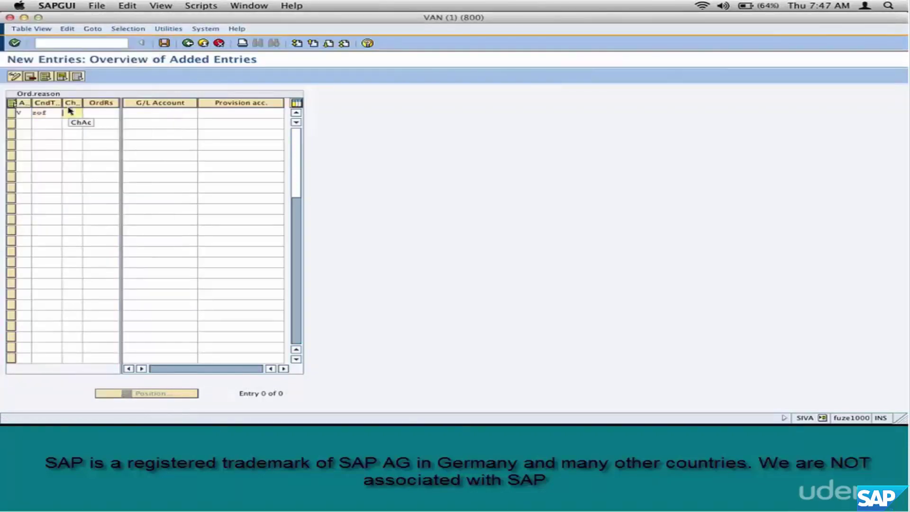
text(1nt)
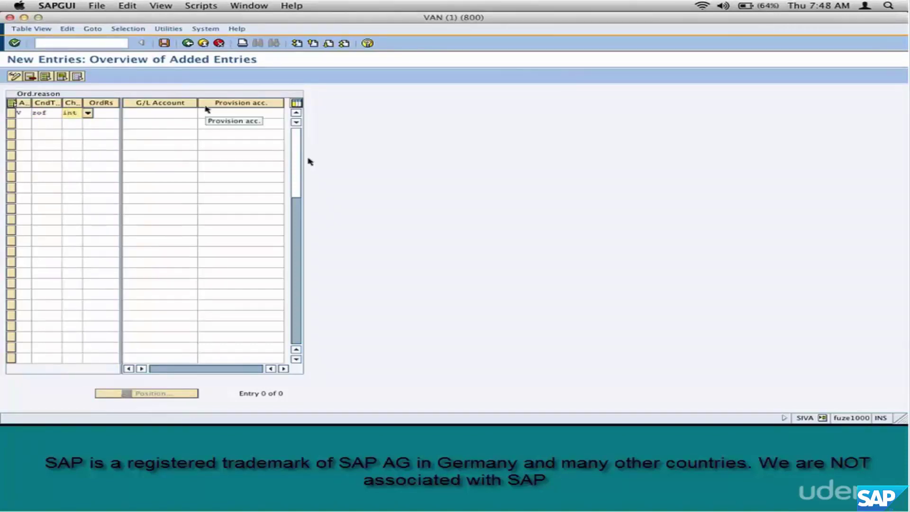
click(111, 114)
click(113, 114)
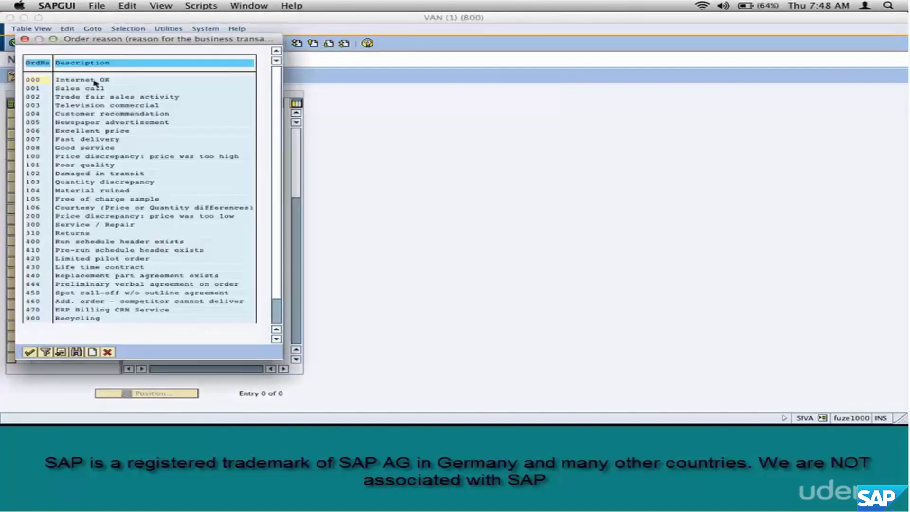
double_click(95, 88)
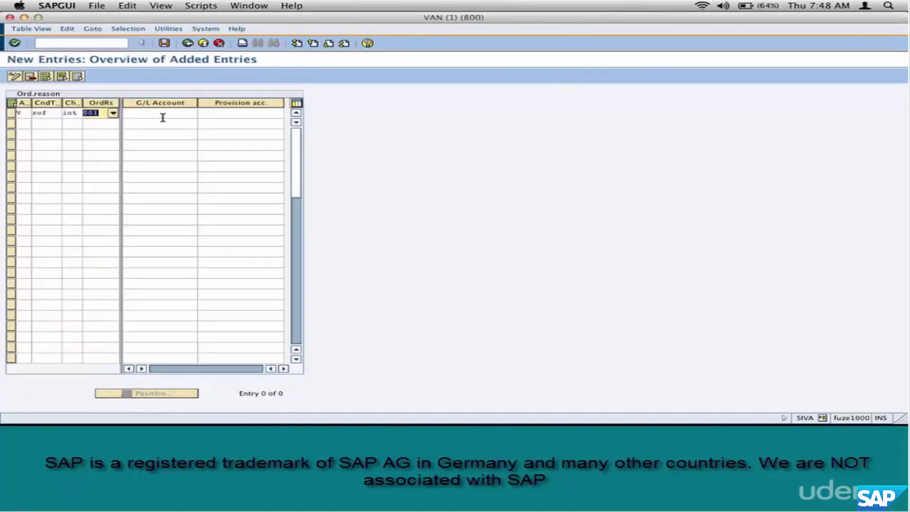
Assign G/L account 144001, Trade receivables for company code 1000, to the new entry from the INT chart of accounts.
click(162, 117)
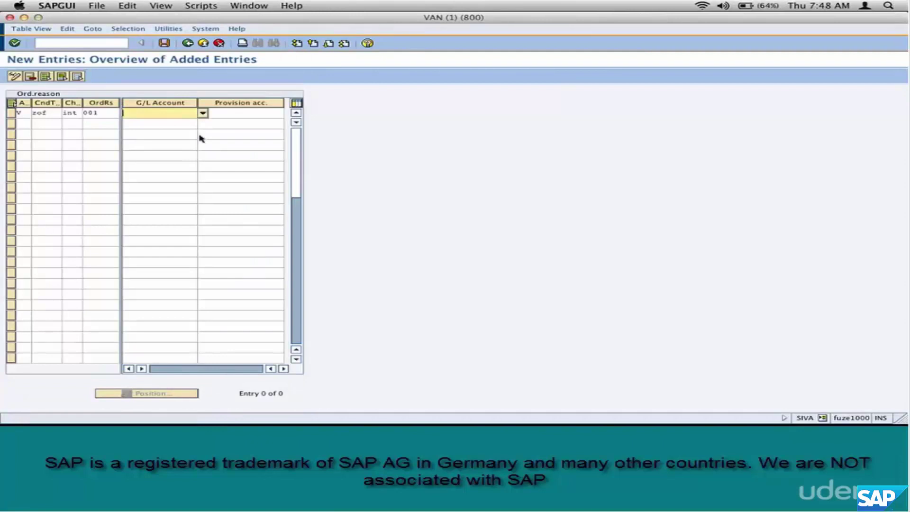
key(F4)
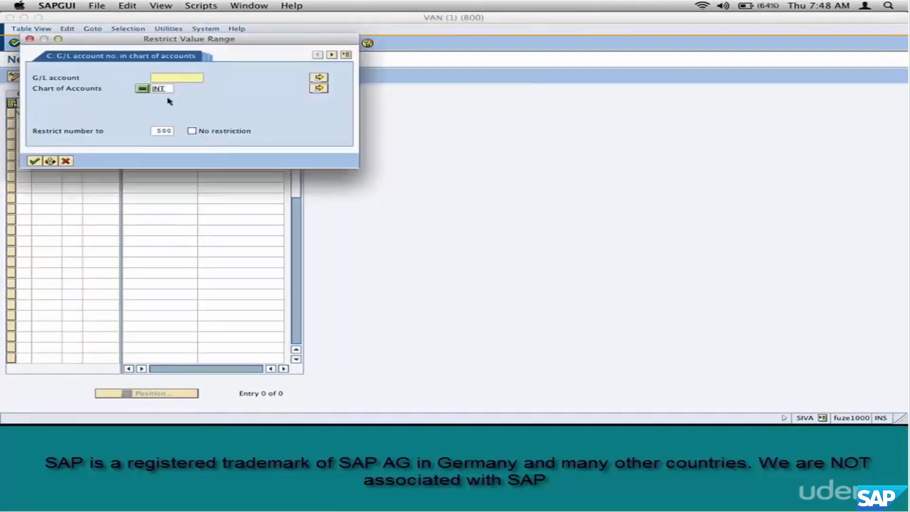
key(Return)
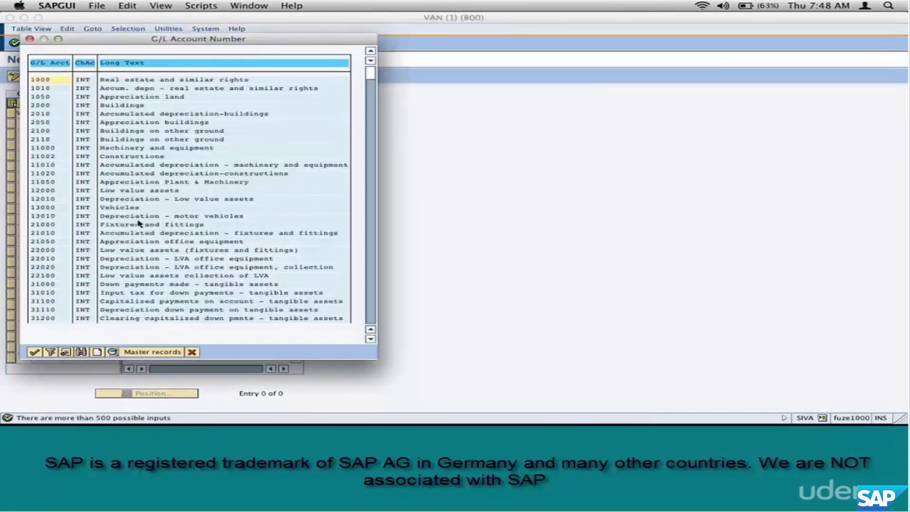
scroll(139, 222, down, 5)
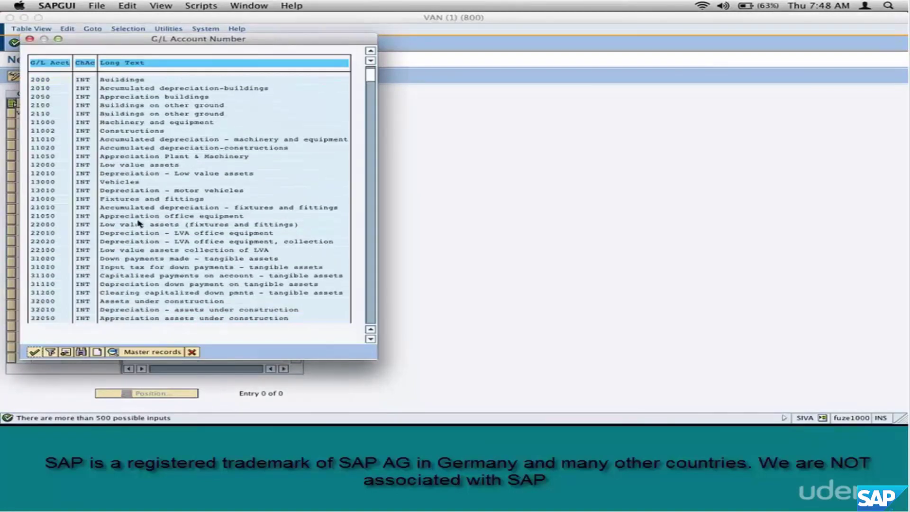
scroll(252, 296, down, 8)
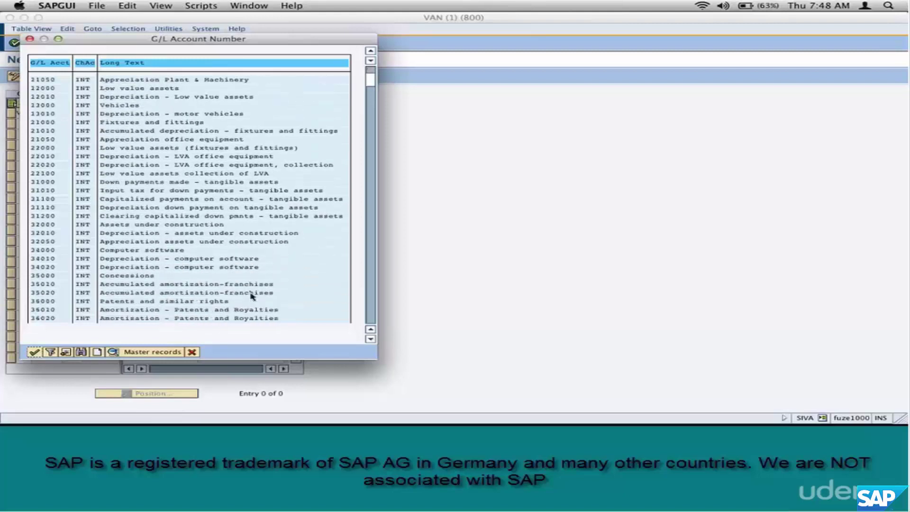
scroll(253, 297, down, 6)
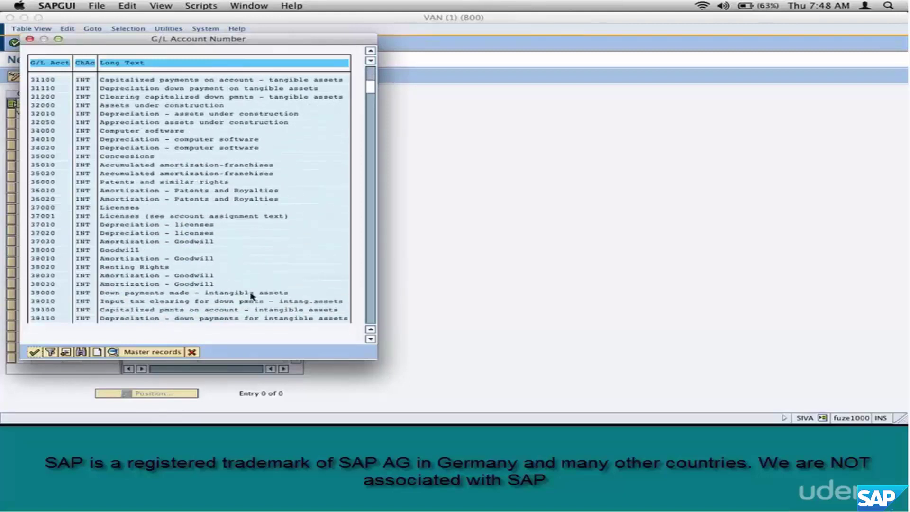
scroll(253, 297, down, 6)
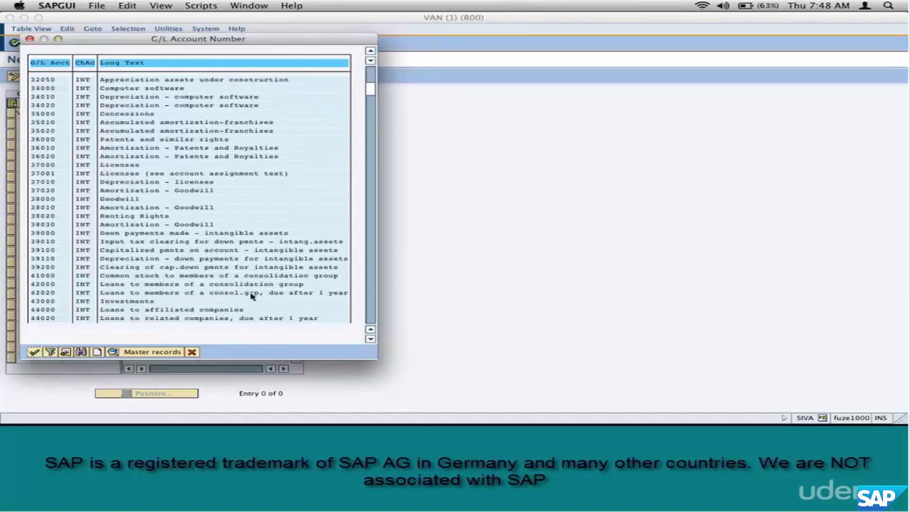
scroll(253, 297, down, 4)
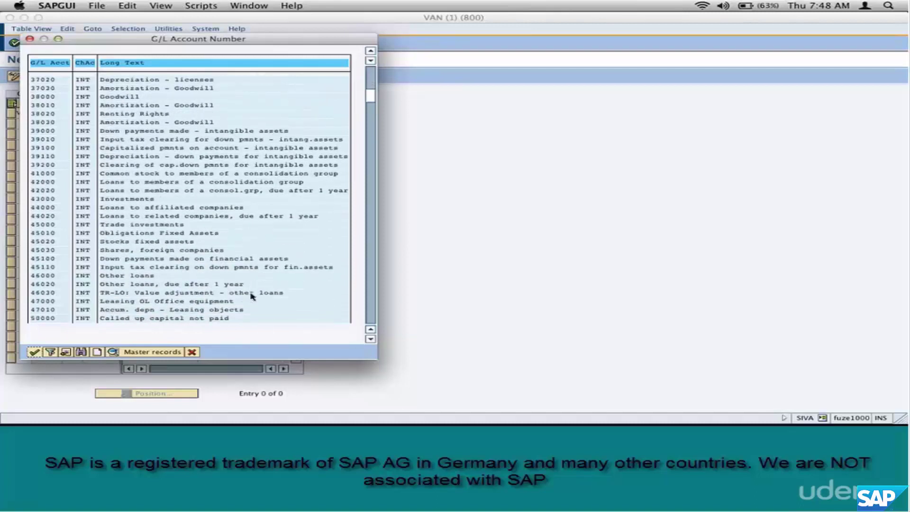
scroll(253, 296, down, 1)
scroll(252, 296, down, 7)
scroll(252, 297, down, 9)
drag(376, 102, 358, 276)
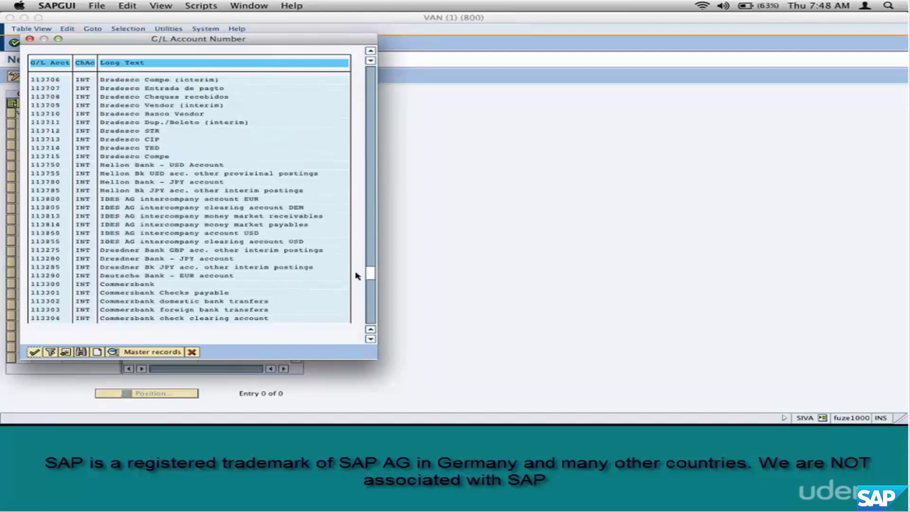
scroll(299, 316, down, 5)
scroll(300, 317, down, 5)
drag(372, 288, 366, 329)
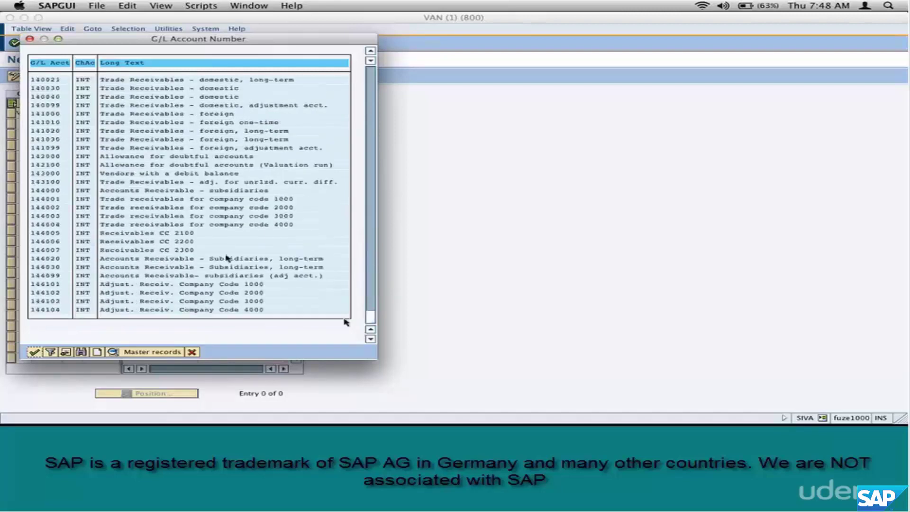
click(47, 200)
double_click(47, 200)
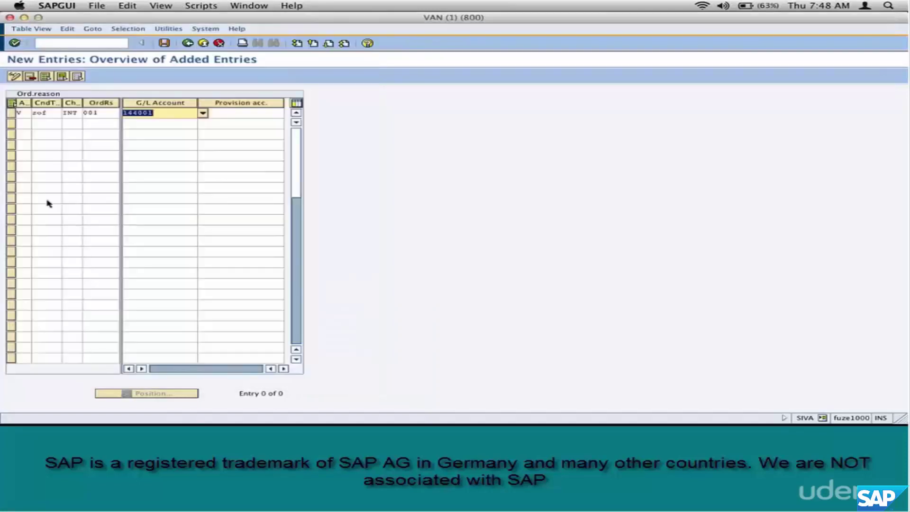
key(Return)
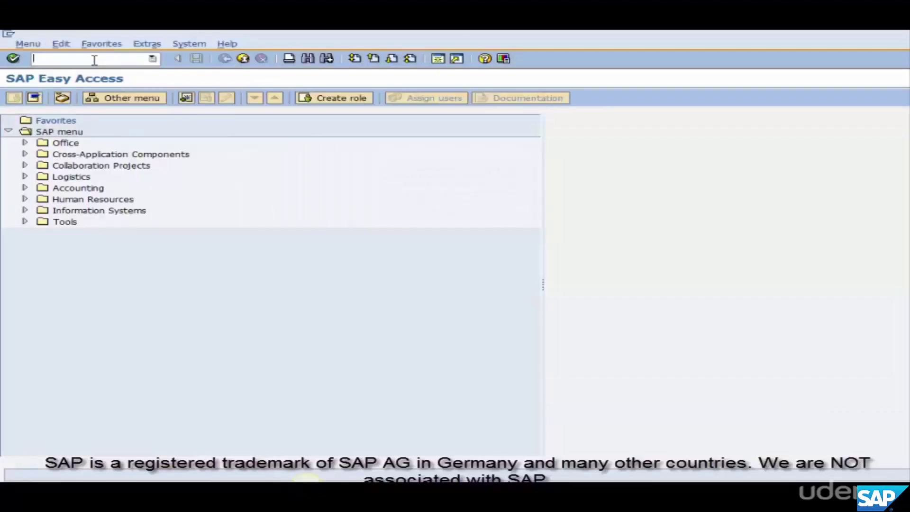
Start a sales order with transaction VA01, enter the customer number as sold-to party and accept the preselected ship-to party.
text(va01)
key(Return)
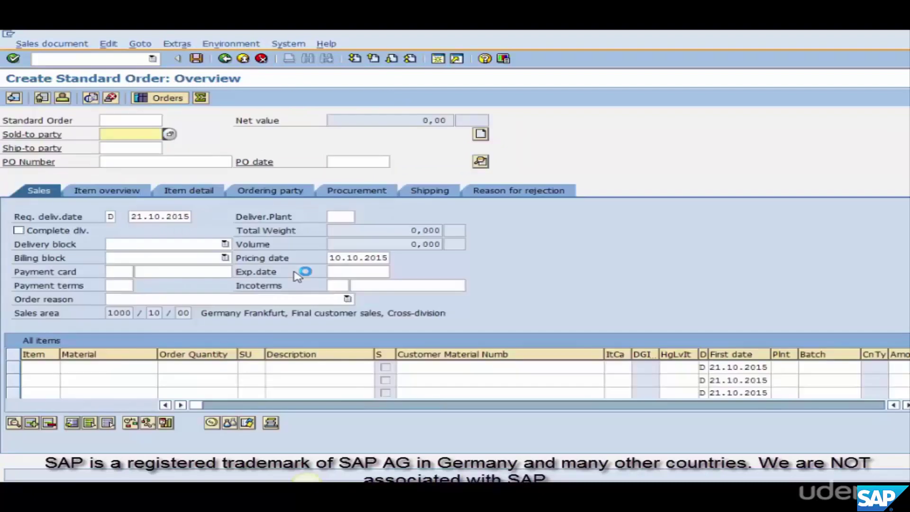
text(1000)
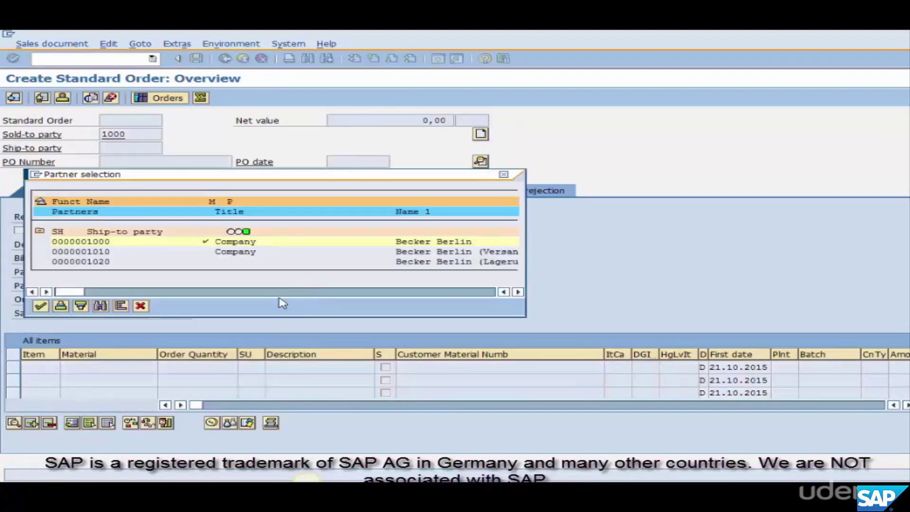
click(41, 307)
Set the order reason of the standard order to 001 Sales call.
click(278, 298)
click(277, 298)
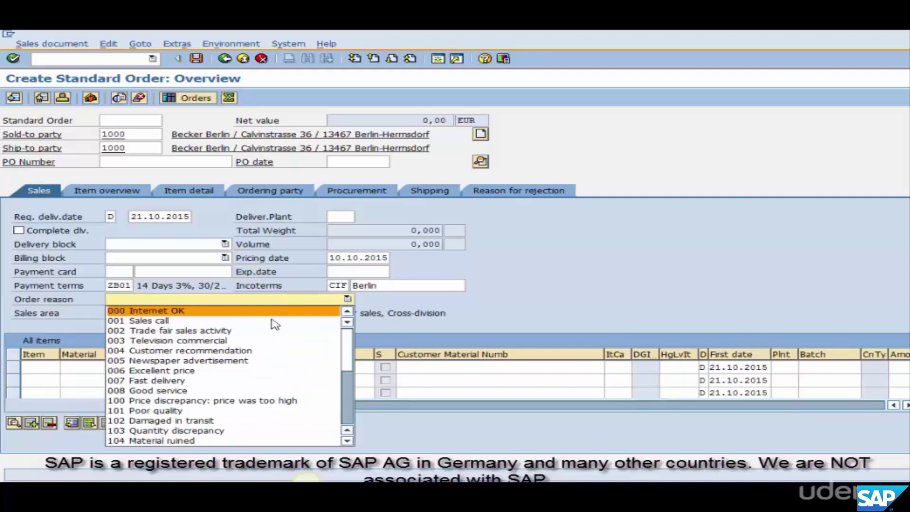
click(272, 321)
key(Return)
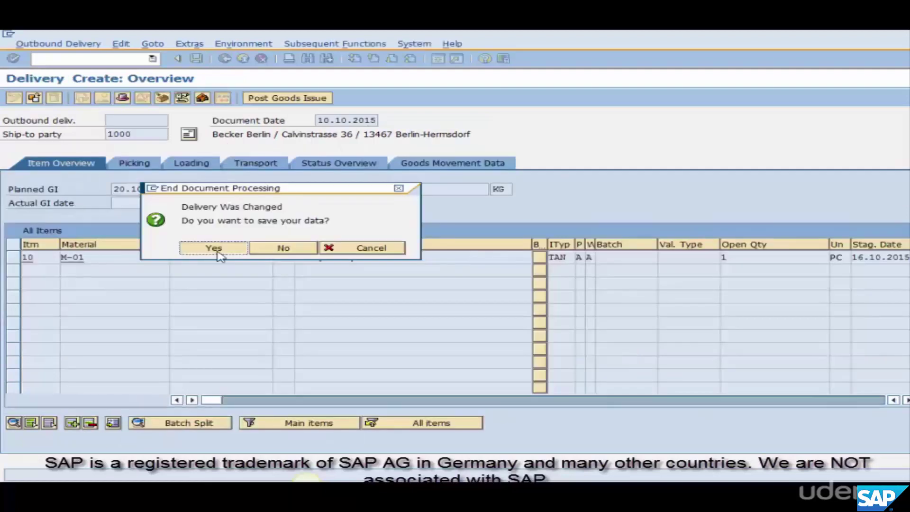
Save the outbound delivery and display the invoice's accounting document from the sales order's document flow.
click(213, 248)
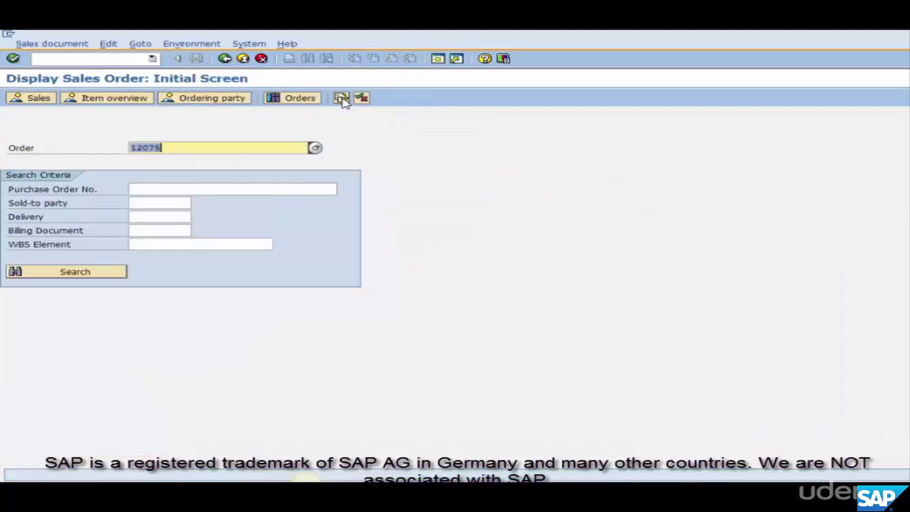
click(341, 99)
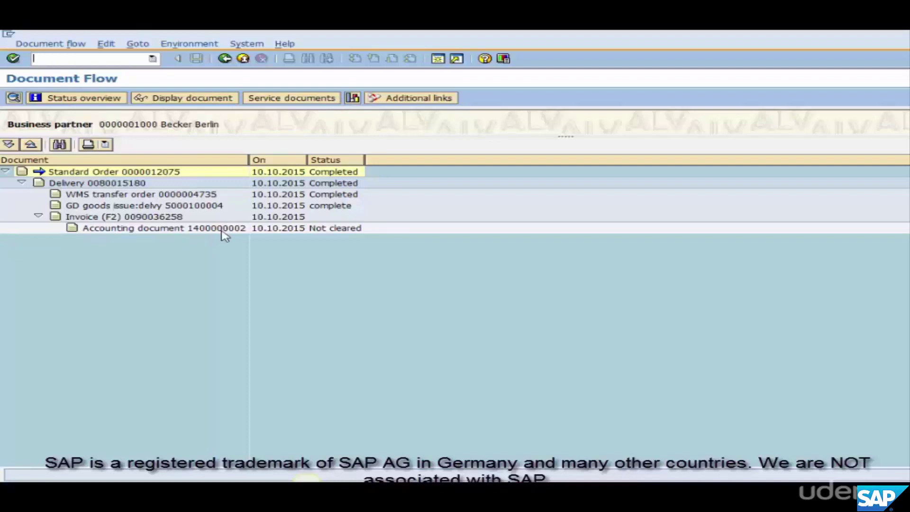
click(222, 228)
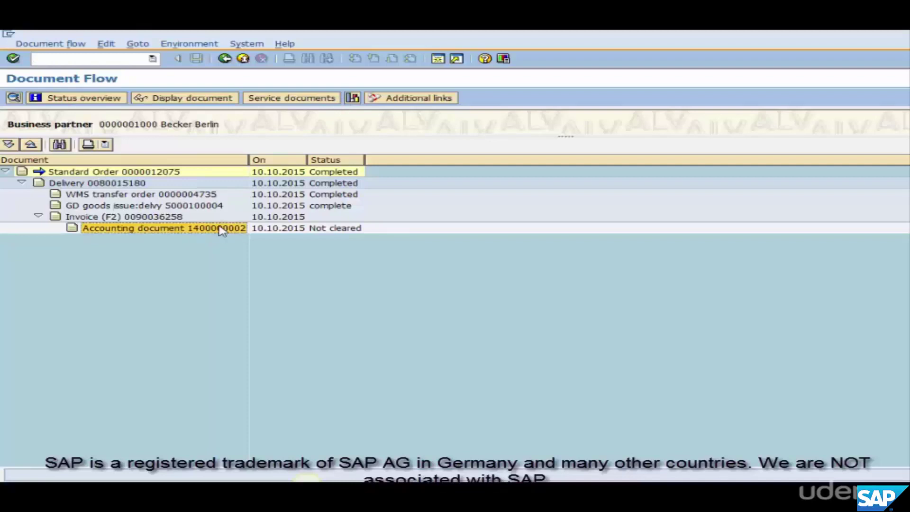
click(220, 100)
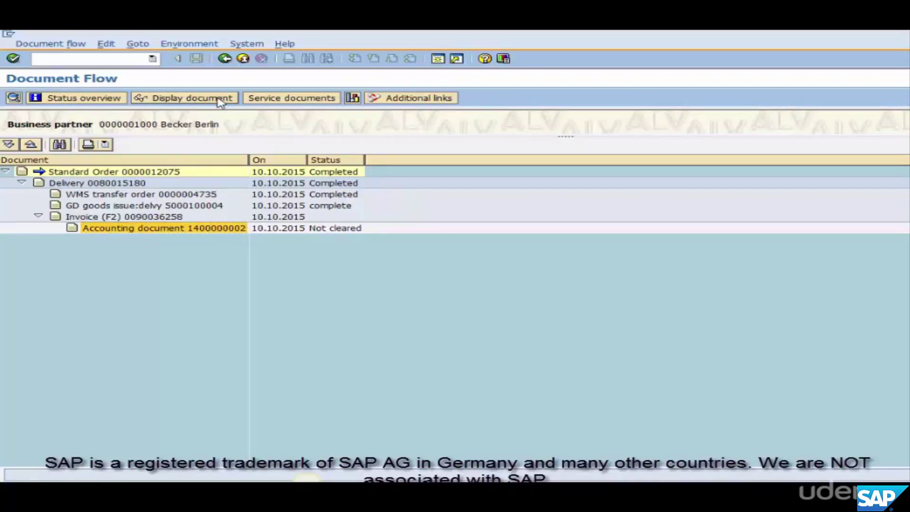
click(221, 99)
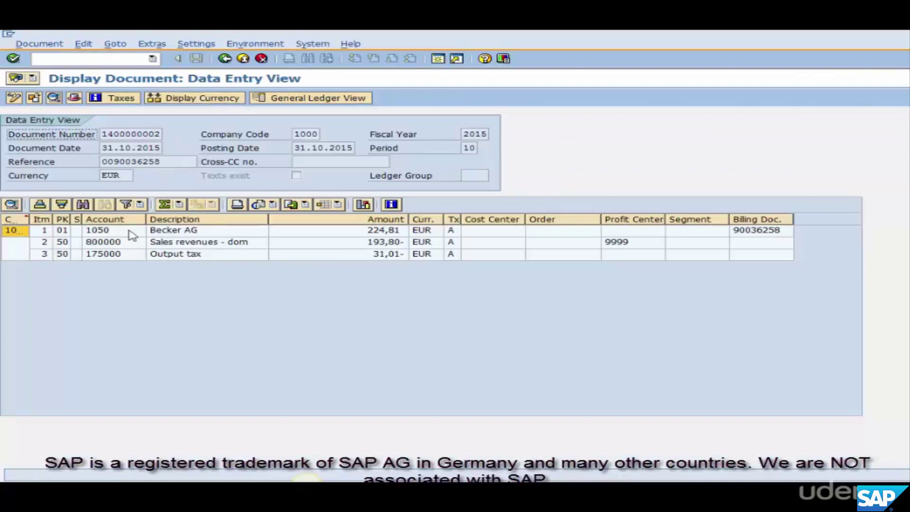
Select the Sales revenues - dom line and open table 790, Ord.reason, in a new session with /ovkoa.
click(121, 244)
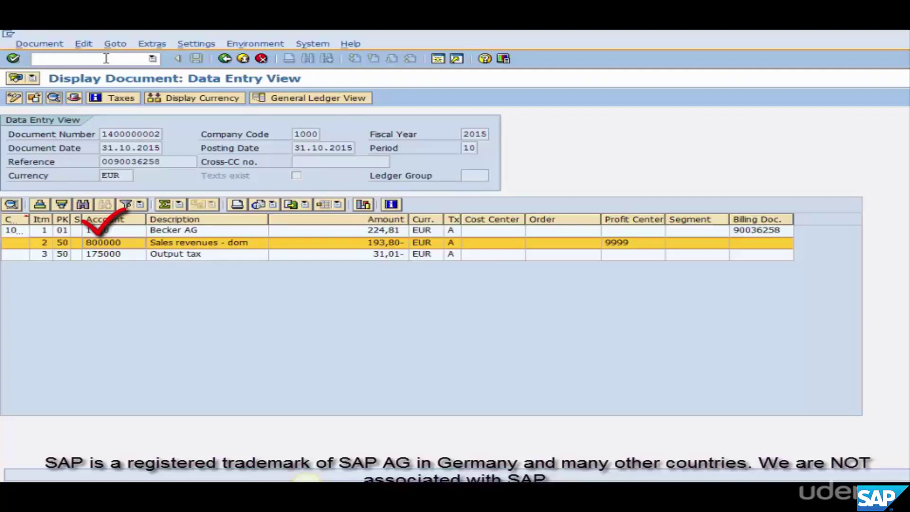
text(/ovkoa)
key(Return)
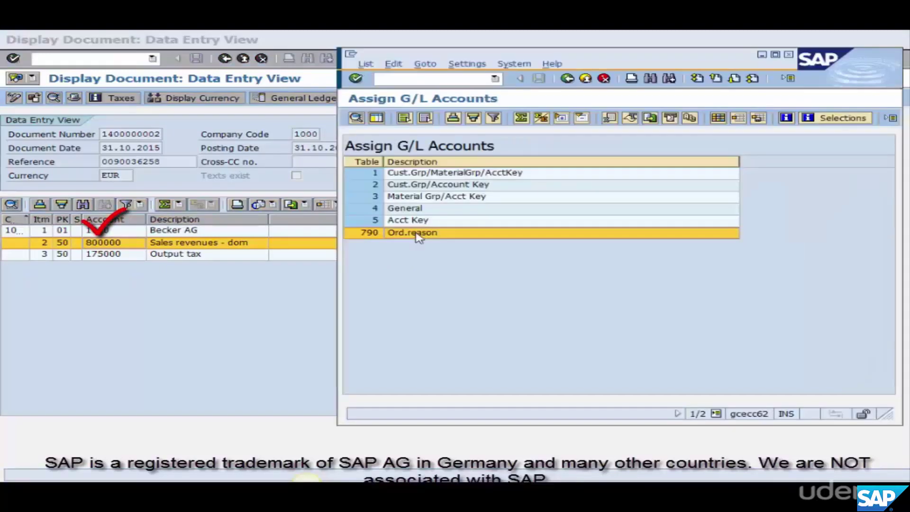
double_click(417, 233)
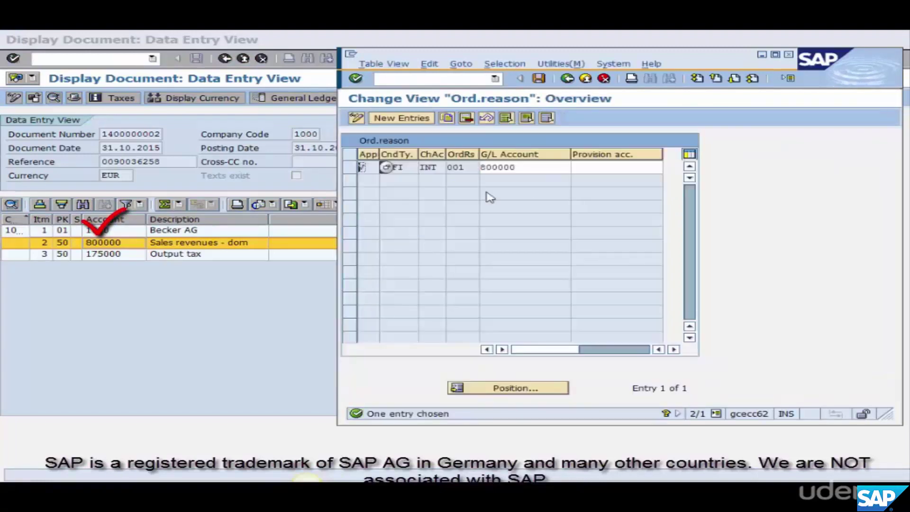
Compare the G/L account of the ZOFI entry with the posted Sales revenues line, and leave the accounting document and document flow.
right_click(543, 168)
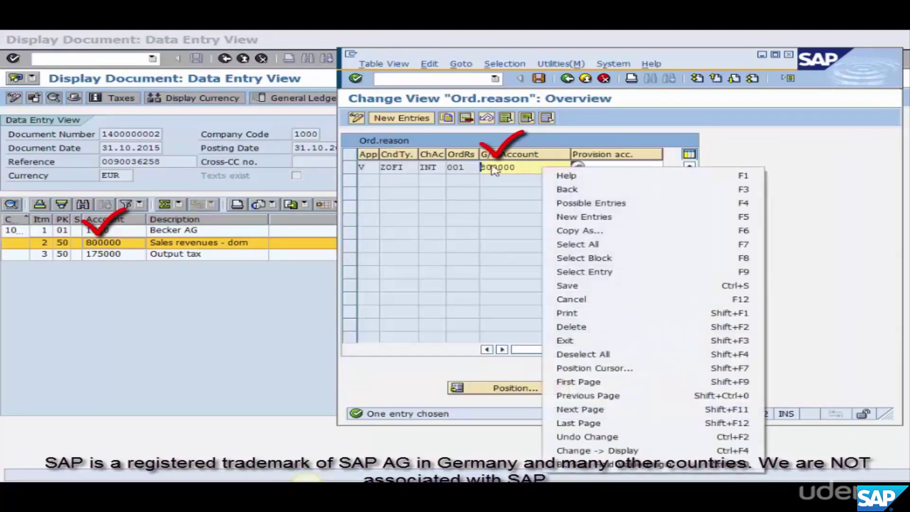
click(531, 166)
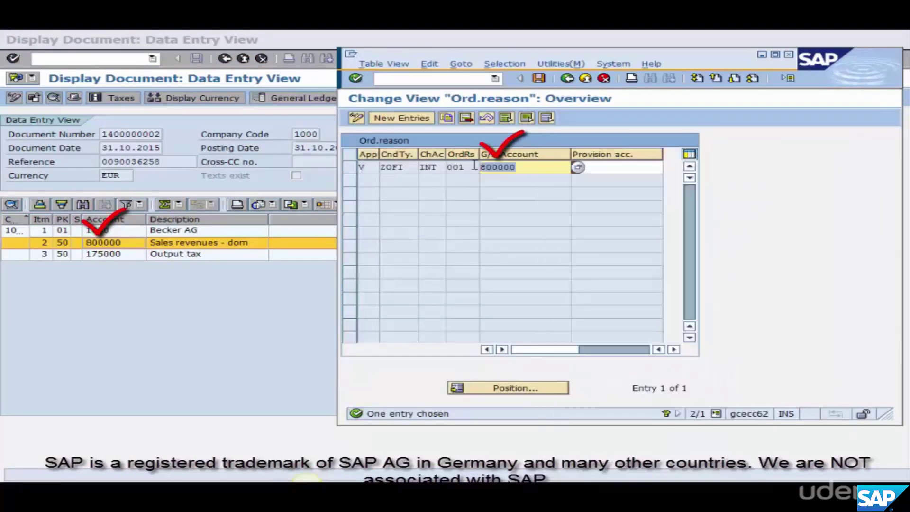
click(379, 167)
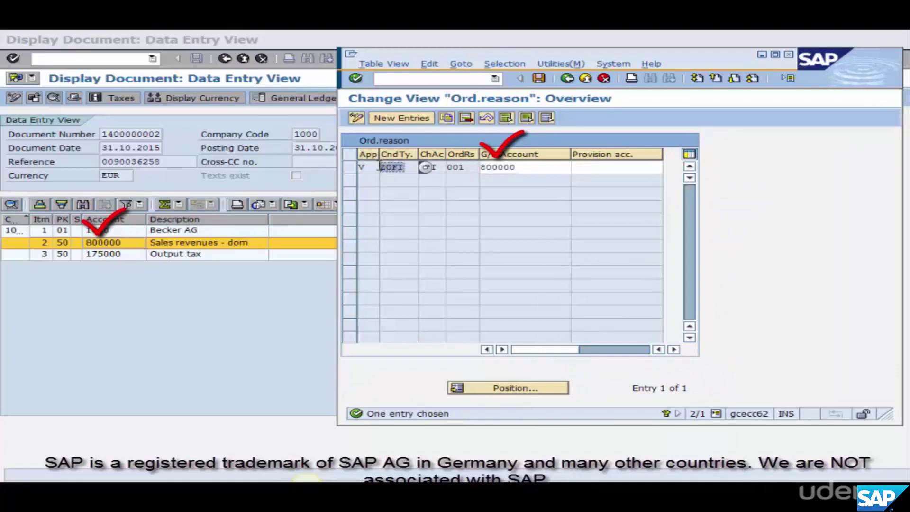
click(116, 254)
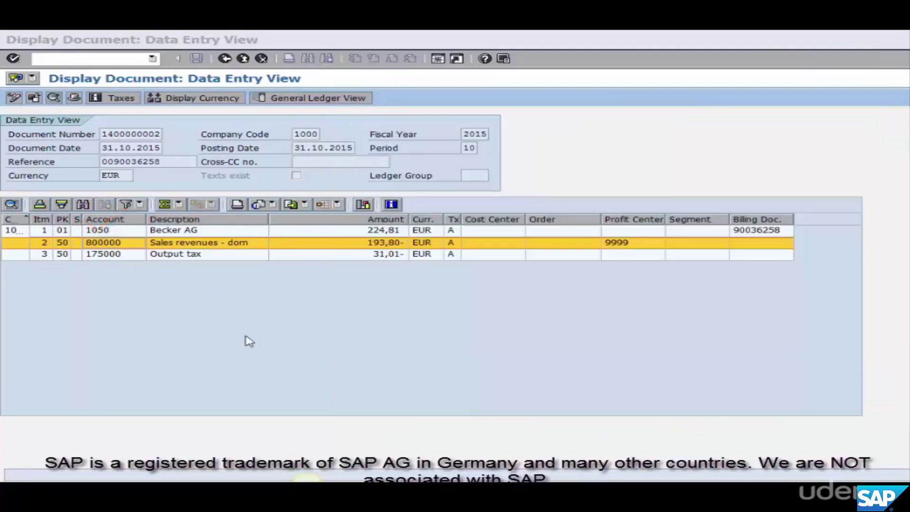
click(225, 58)
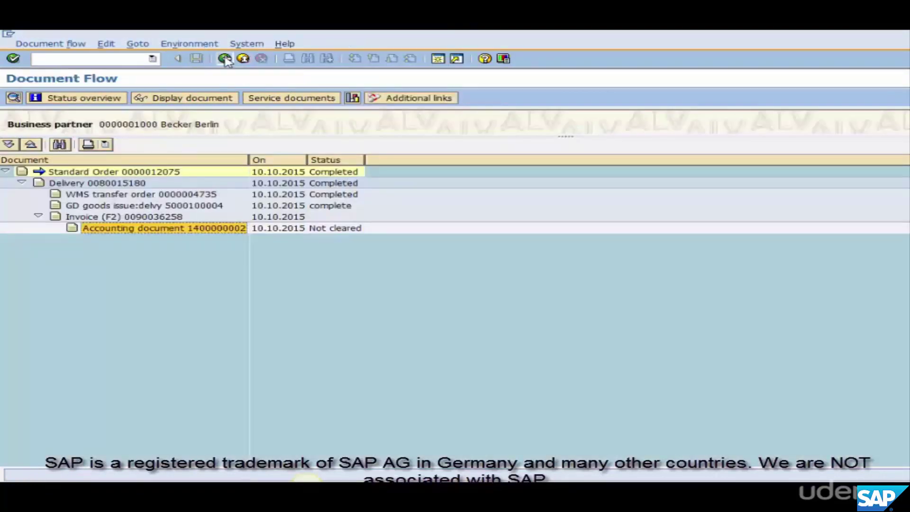
click(225, 58)
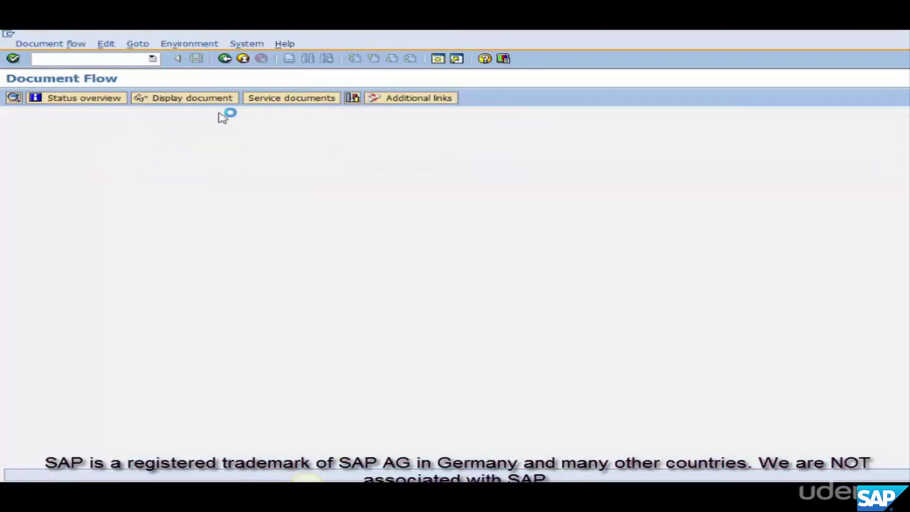